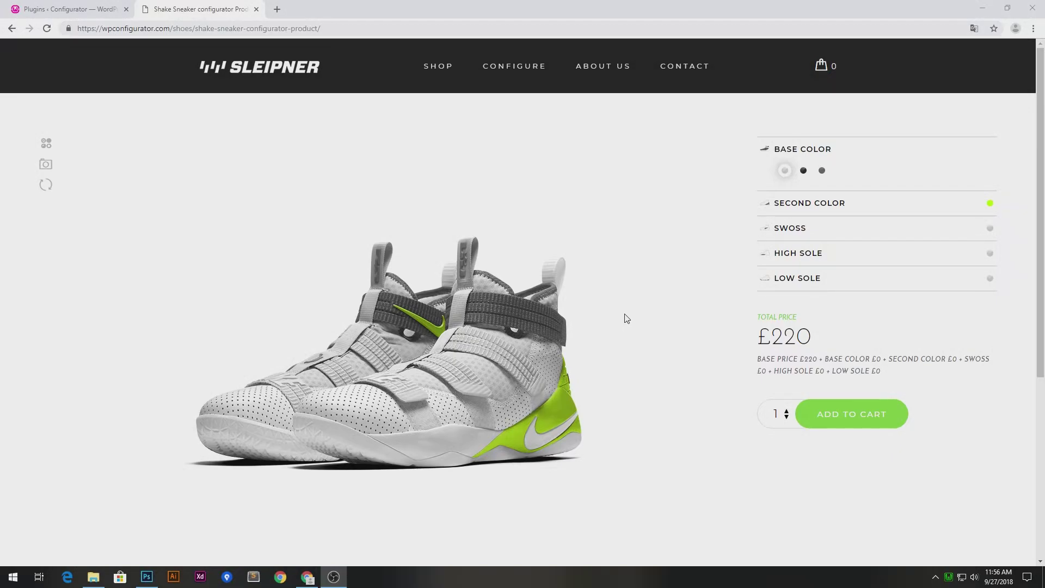
Step: Give the Sleipner demo sneaker a grey base and a blue swoosh in Chrome, then switch to Photoshop
{"action": "left_click", "coordinate": [804, 171]}
{"action": "left_click", "coordinate": [822, 170]}
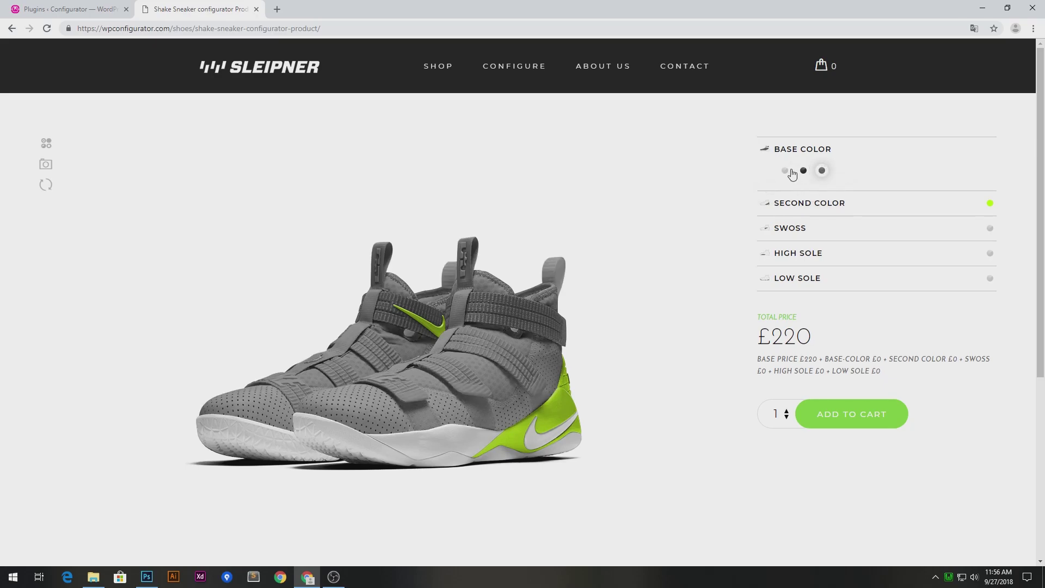
{"action": "left_click", "coordinate": [829, 208]}
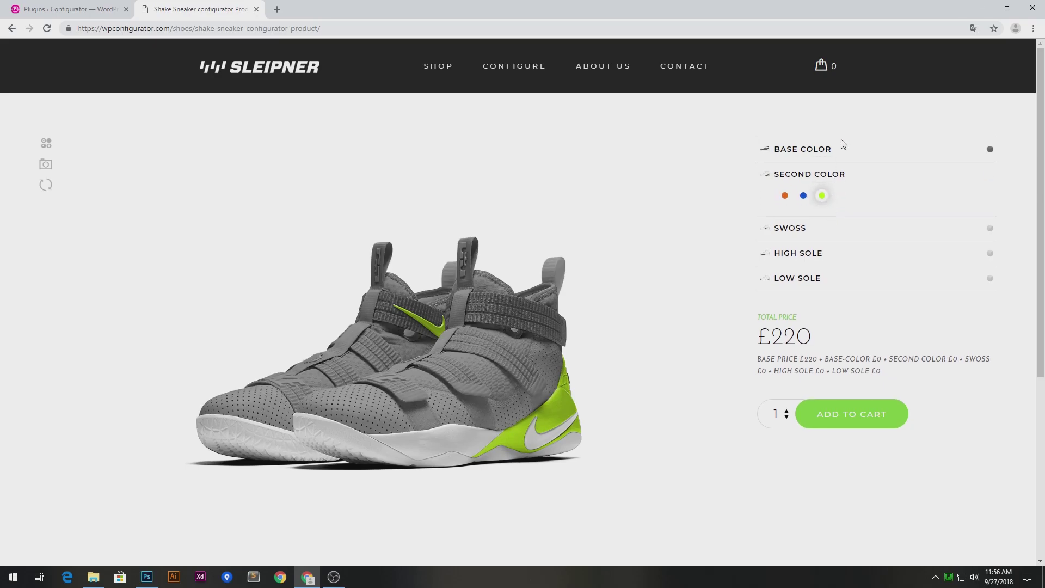
{"action": "left_click", "coordinate": [839, 237]}
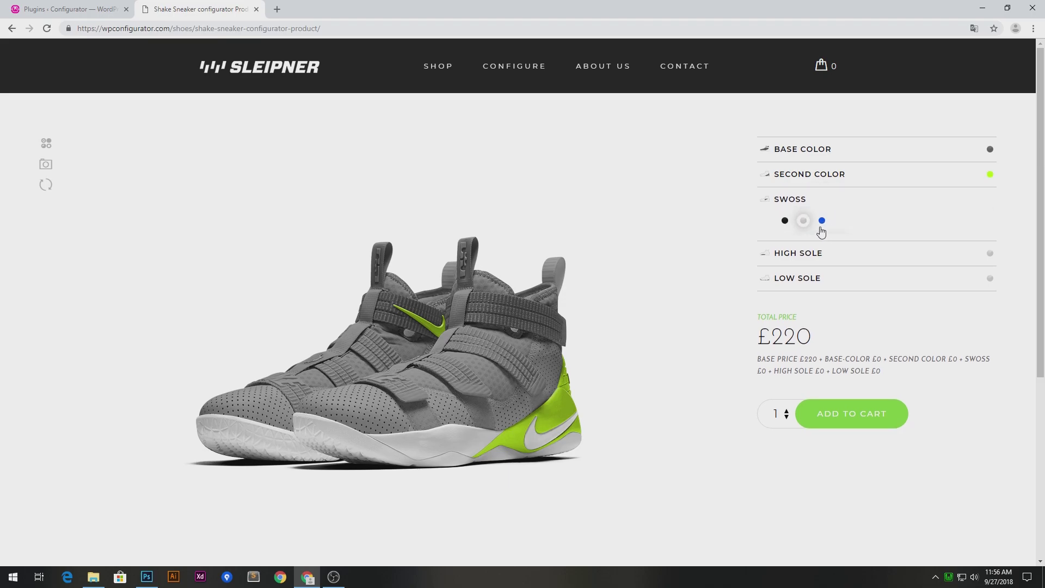
{"action": "left_click", "coordinate": [784, 221]}
{"action": "left_click", "coordinate": [822, 220]}
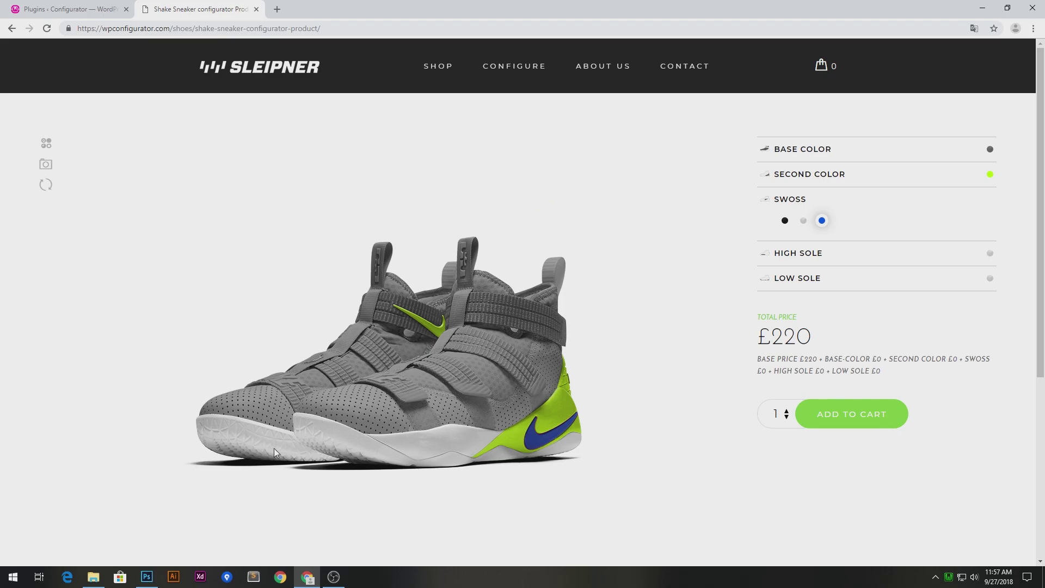
{"action": "mouse_move", "coordinate": [146, 576]}
{"action": "left_click", "coordinate": [167, 535]}
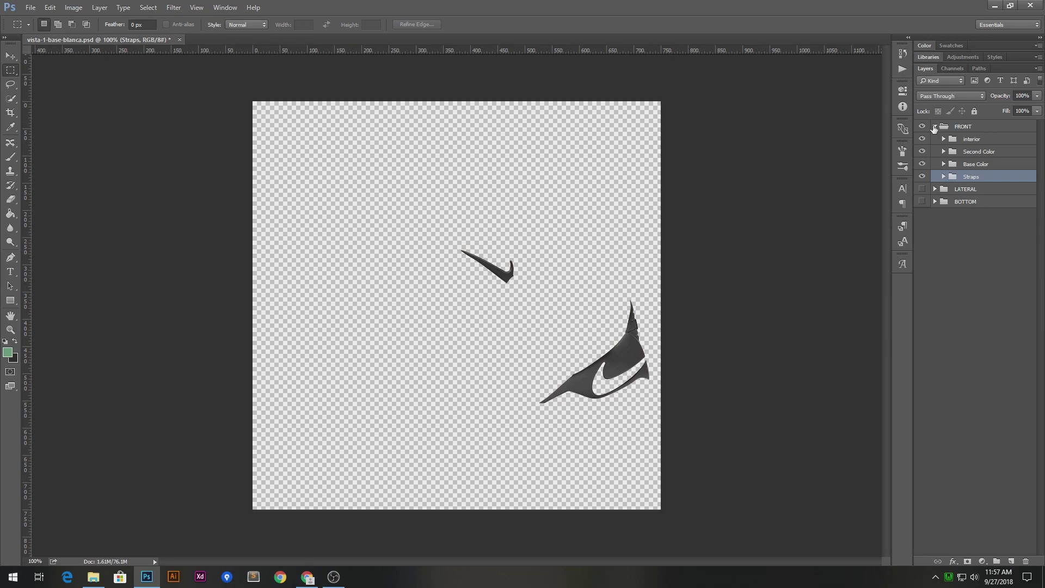
Step: Hide the Second Color swoosh shapes in the FRONT layer group
{"action": "left_click", "coordinate": [935, 127]}
{"action": "left_click", "coordinate": [935, 127]}
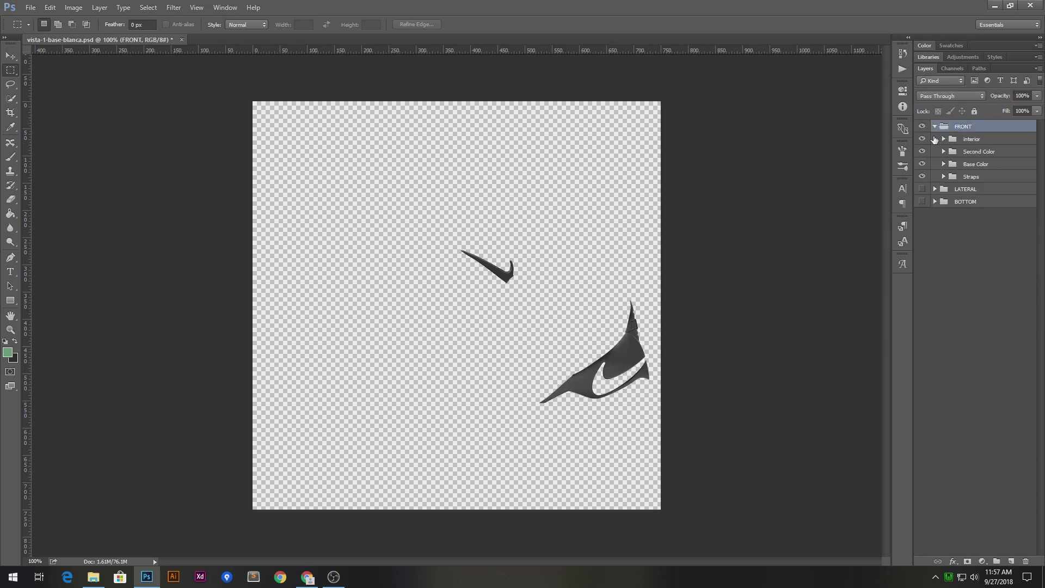
{"action": "left_click", "coordinate": [922, 152]}
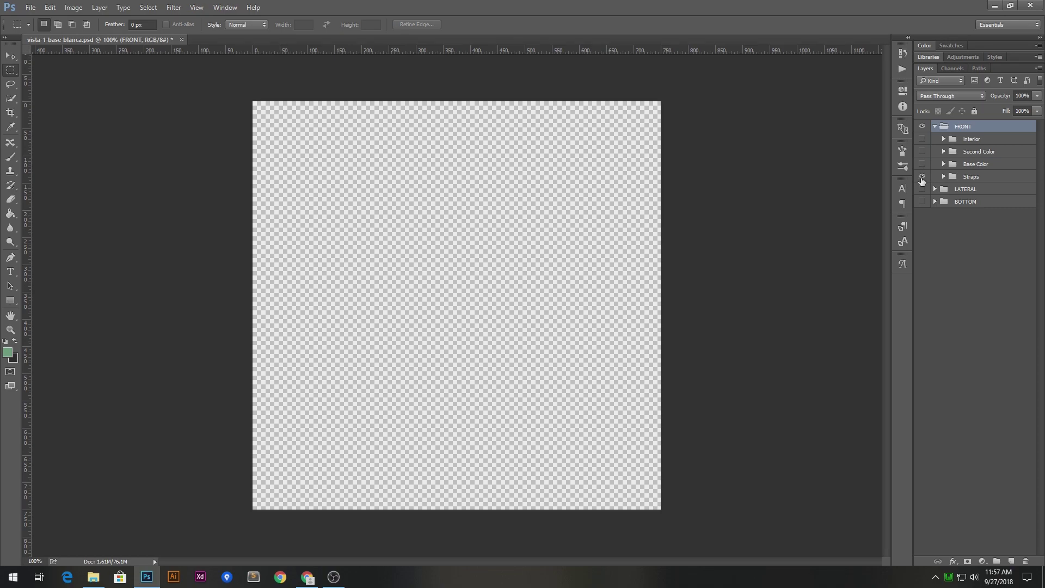
{"action": "left_click", "coordinate": [944, 139]}
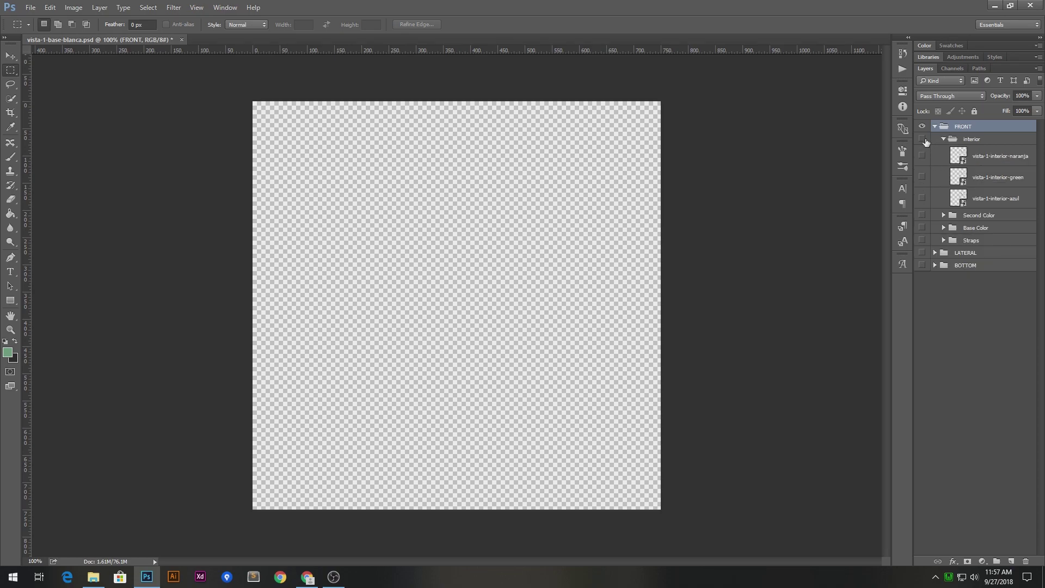
{"action": "left_click", "coordinate": [944, 140]}
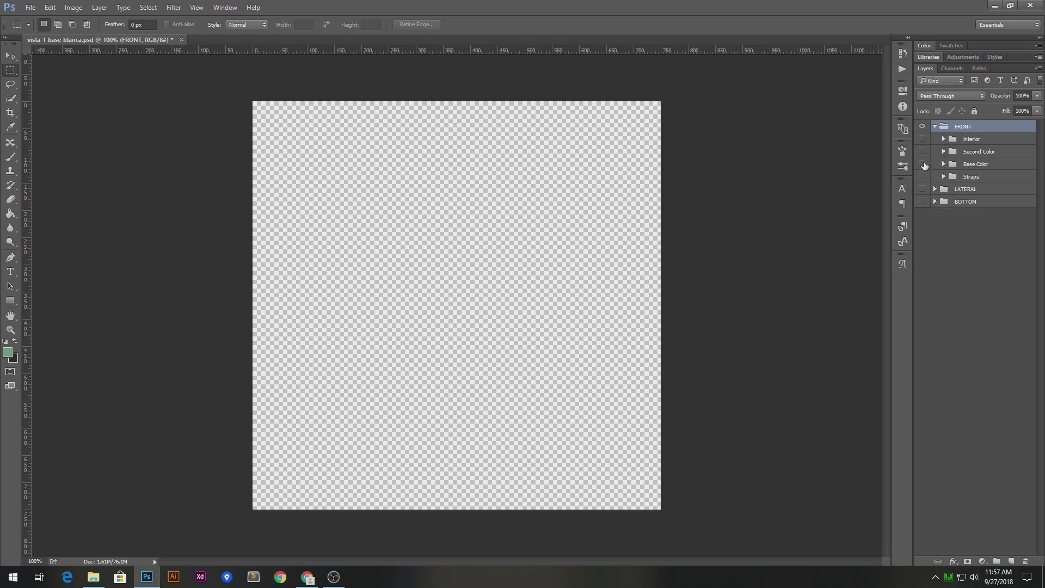
Step: Preview the black, grey and white base-colour shoe layers, then hide the Base Color group
{"action": "left_click", "coordinate": [922, 165]}
{"action": "left_click", "coordinate": [943, 164]}
{"action": "left_click", "coordinate": [921, 181]}
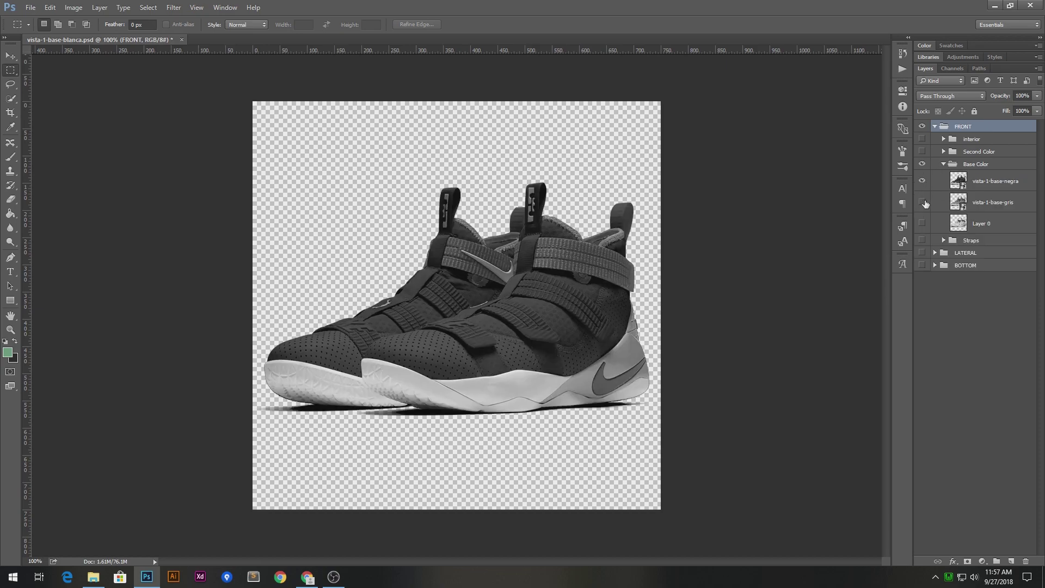
{"action": "left_click", "coordinate": [922, 202]}
{"action": "left_click", "coordinate": [922, 223]}
{"action": "left_click", "coordinate": [923, 202]}
{"action": "left_click", "coordinate": [923, 181]}
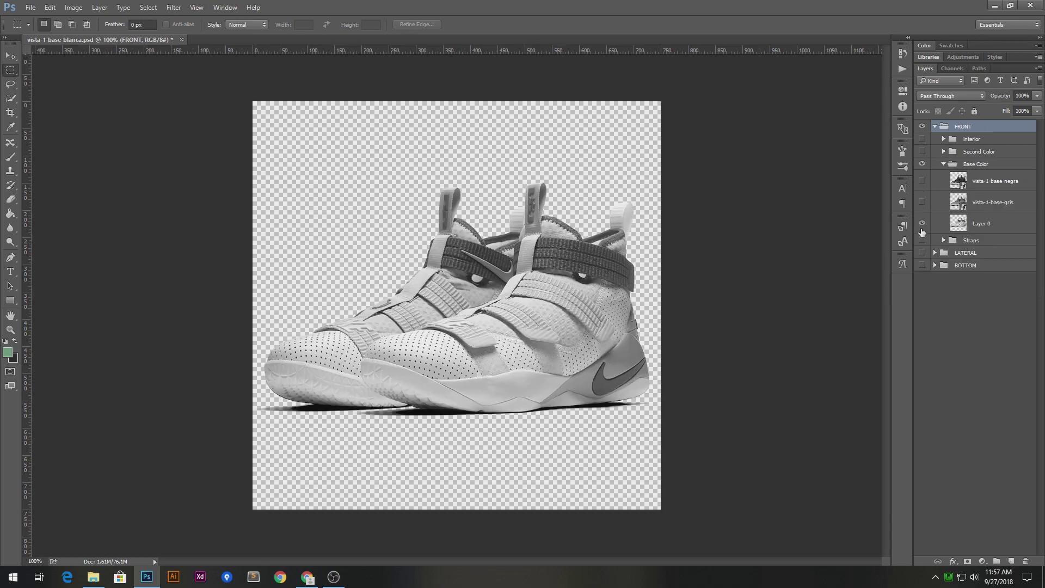
{"action": "left_click", "coordinate": [922, 224]}
{"action": "left_click", "coordinate": [923, 202]}
{"action": "left_click", "coordinate": [922, 202]}
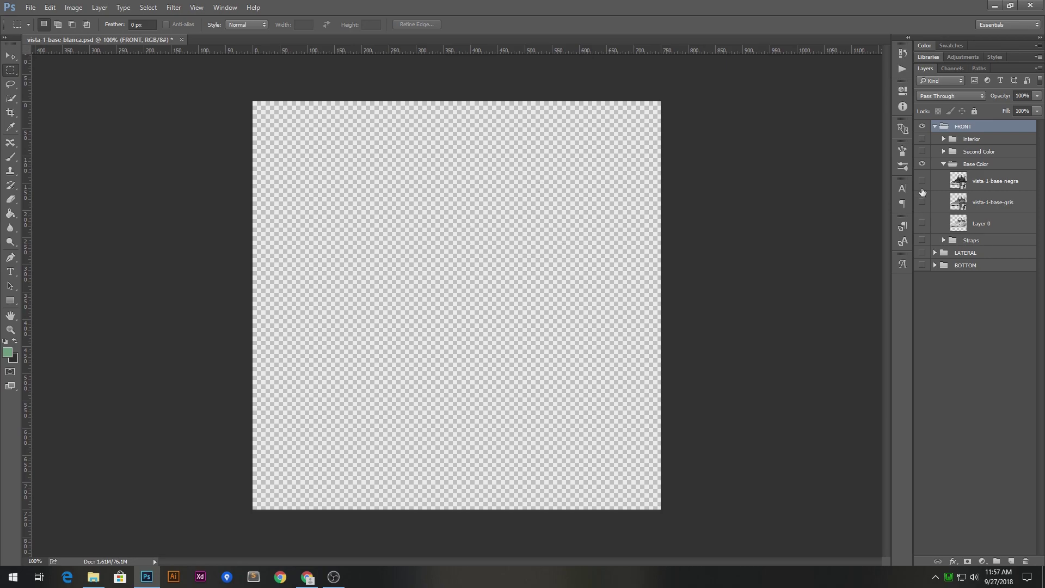
{"action": "left_click", "coordinate": [922, 181]}
{"action": "left_click", "coordinate": [944, 164]}
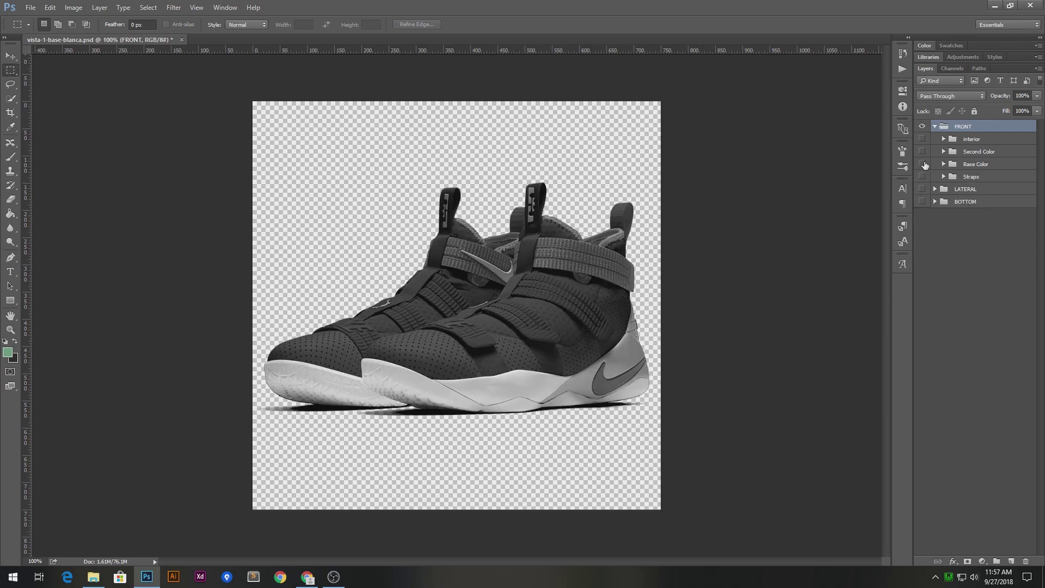
{"action": "left_click", "coordinate": [921, 164]}
Step: Preview the blue, green and red second-colour layers, ending with only the dark grey one visible
{"action": "left_click", "coordinate": [943, 151]}
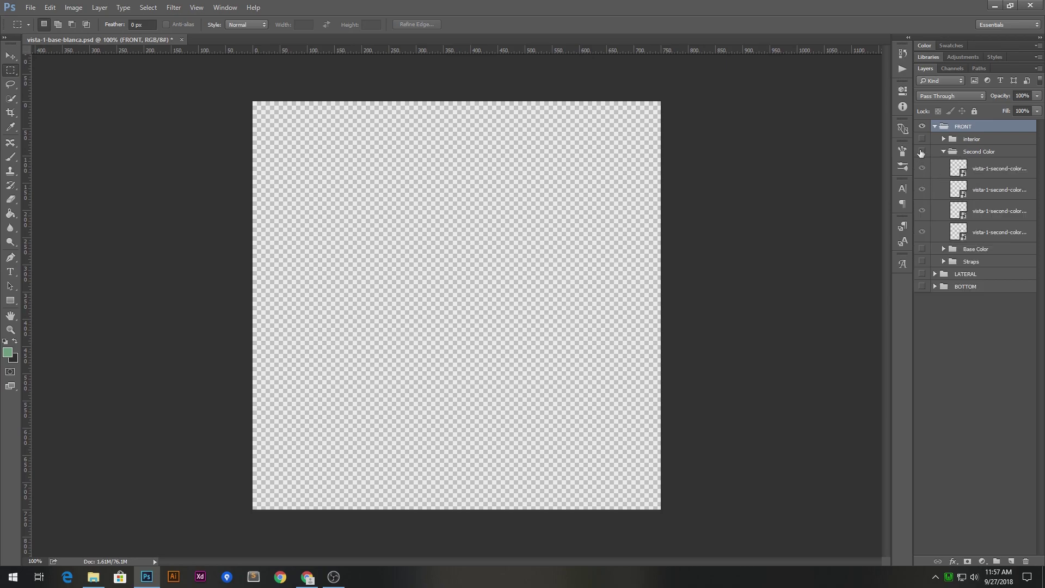
{"action": "left_click", "coordinate": [922, 151]}
{"action": "left_click_drag", "start_coordinate": [922, 168], "coordinate": [922, 218]}
{"action": "left_click", "coordinate": [921, 232]}
{"action": "left_click", "coordinate": [922, 232]}
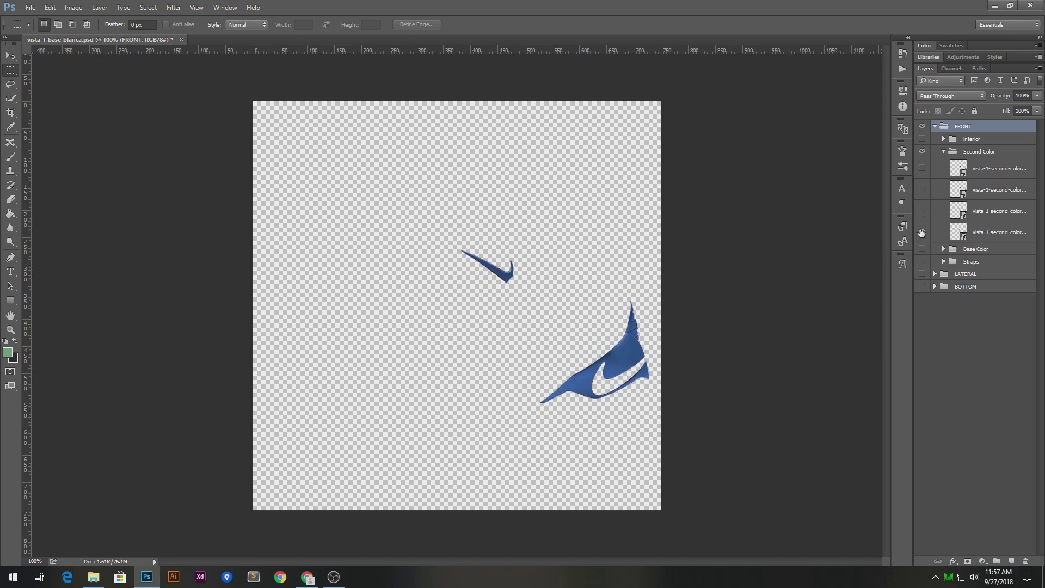
{"action": "left_click", "coordinate": [922, 212]}
{"action": "left_click", "coordinate": [921, 195]}
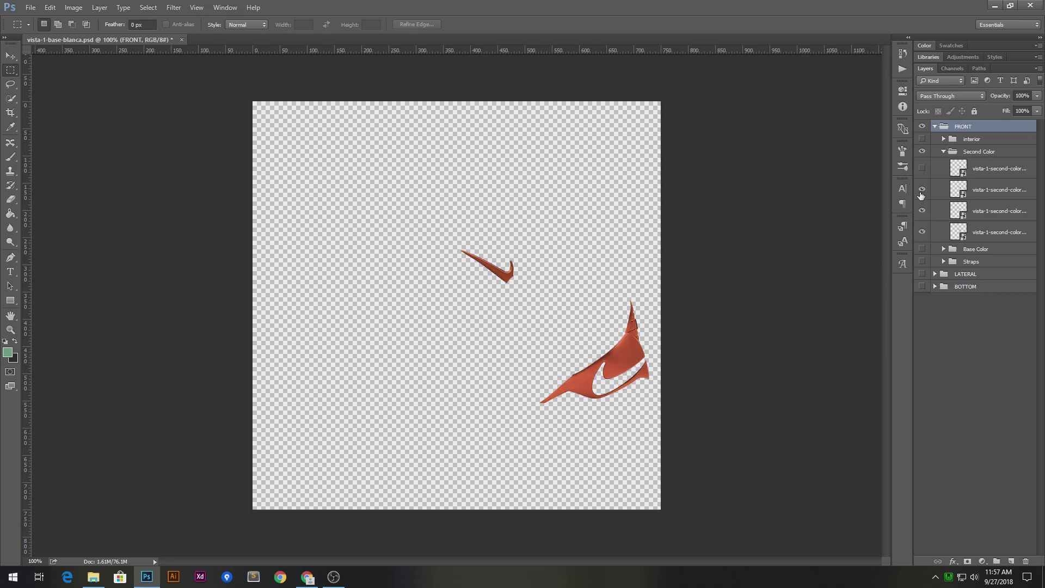
{"action": "left_click", "coordinate": [943, 151]}
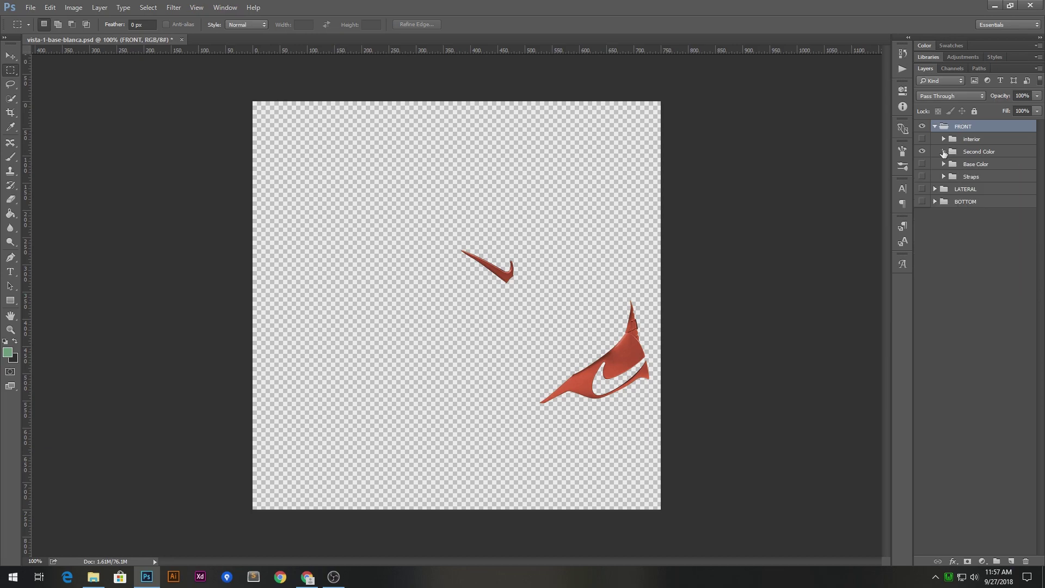
{"action": "left_click", "coordinate": [944, 152]}
{"action": "left_click", "coordinate": [922, 169]}
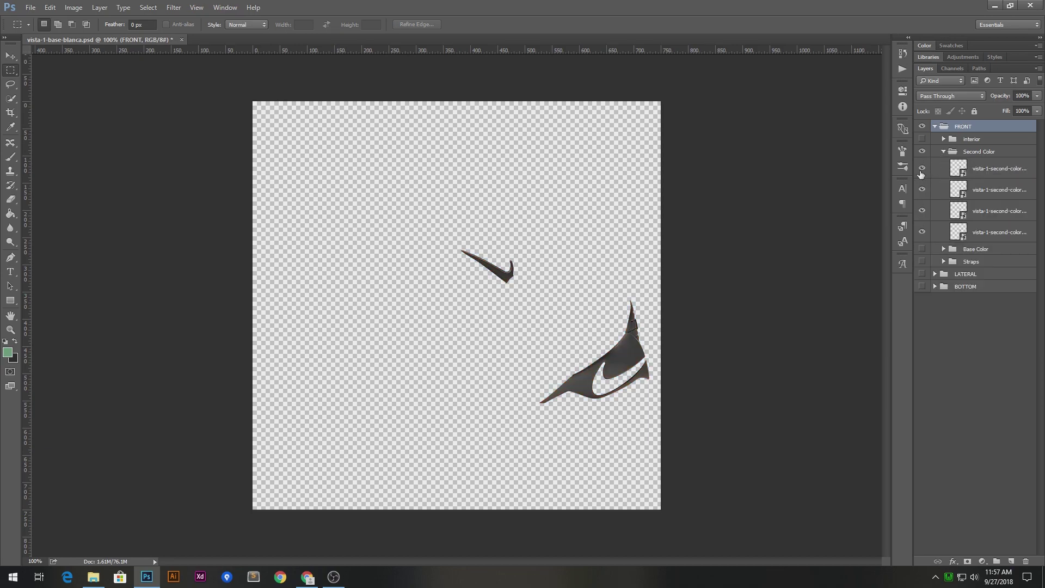
{"action": "left_click", "coordinate": [943, 152]}
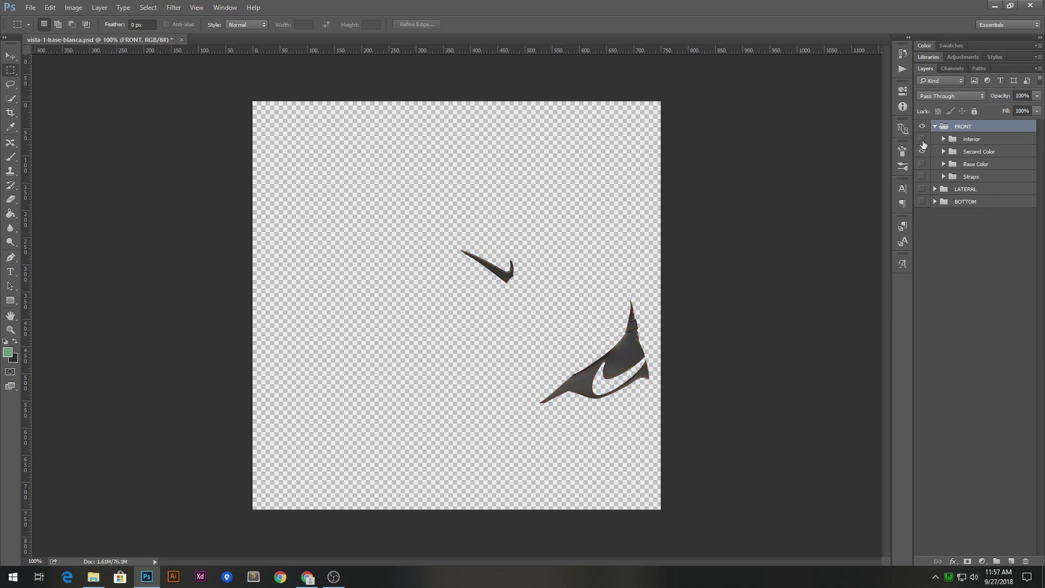
Step: Hide the Second Color group and show the red naranja interior pieces
{"action": "left_click", "coordinate": [926, 151]}
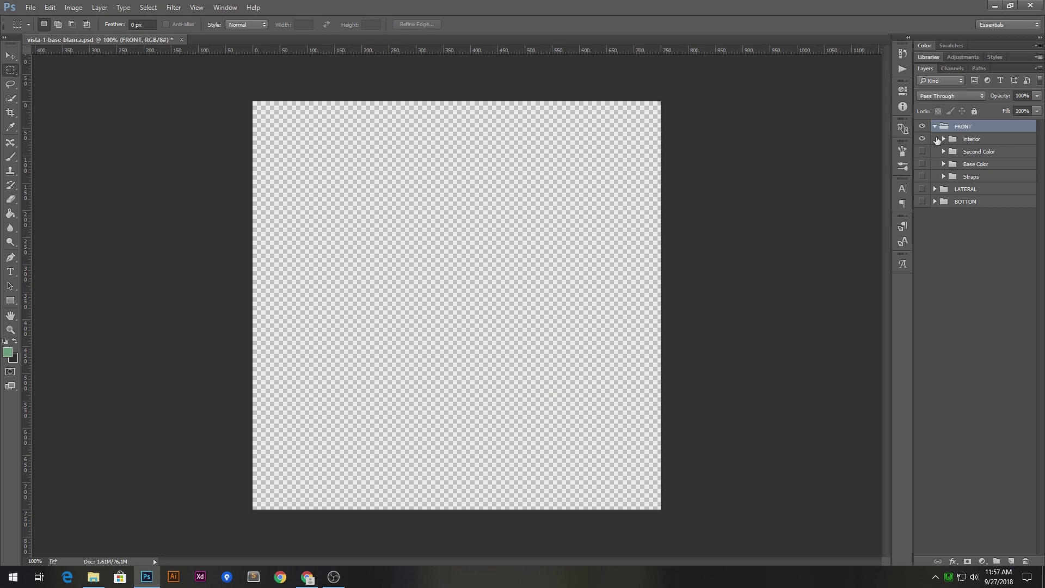
{"action": "left_click", "coordinate": [938, 141]}
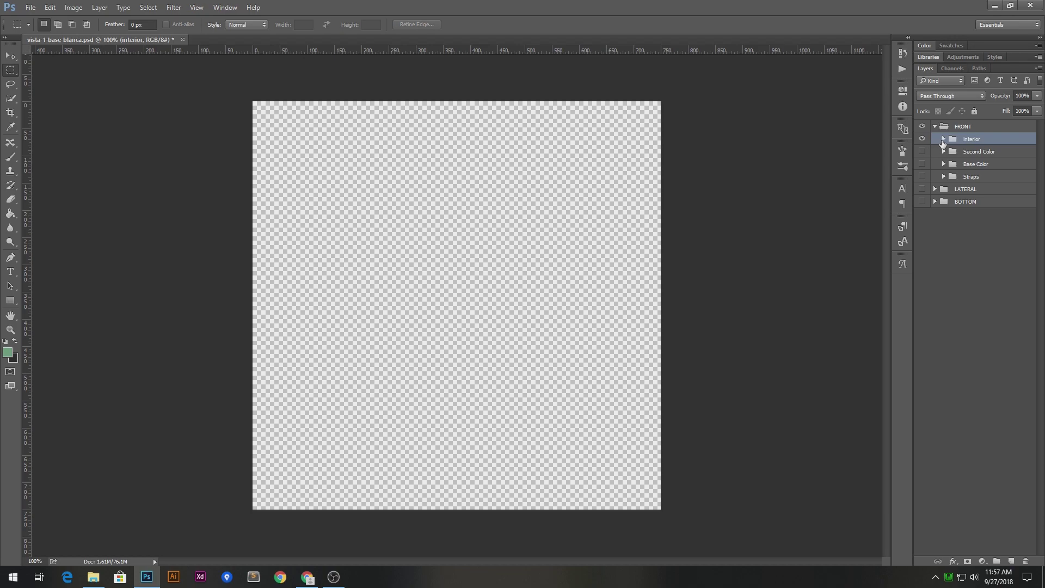
{"action": "left_click", "coordinate": [944, 139]}
{"action": "left_click", "coordinate": [922, 156]}
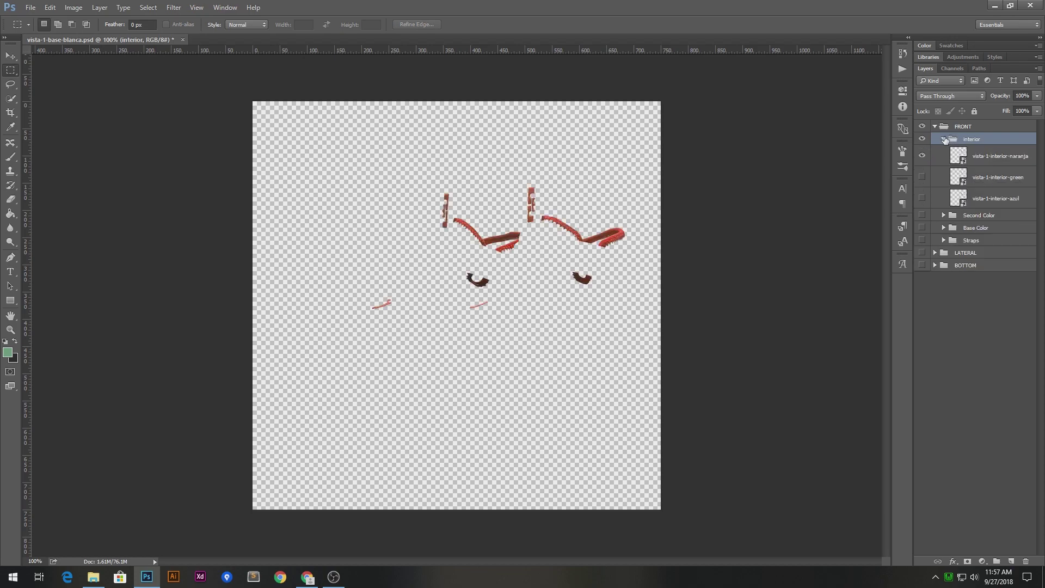
{"action": "left_click", "coordinate": [944, 140]}
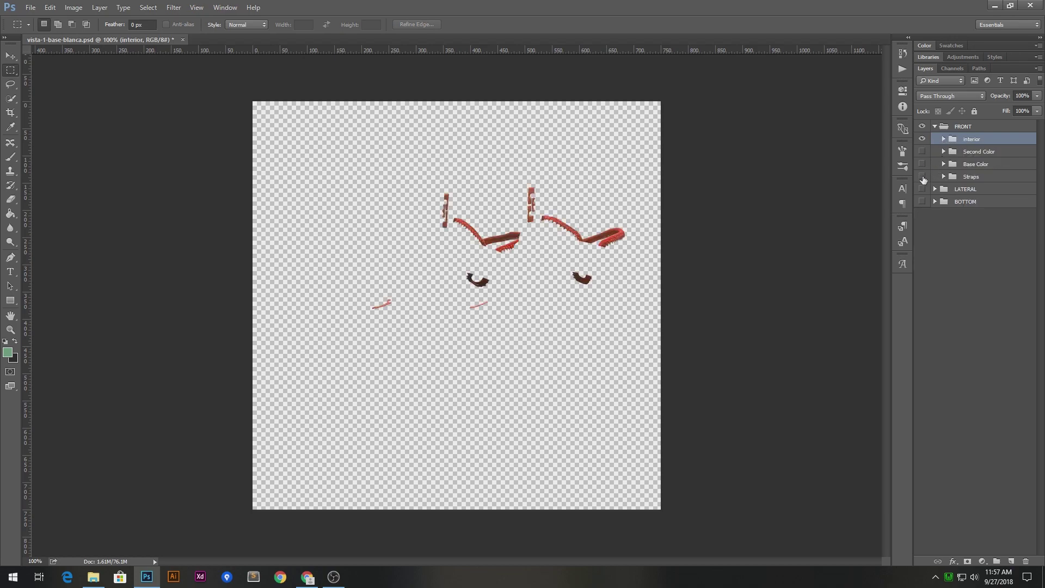
Step: Preview the black, orange, white and blue strap layers, leaving the straps blue
{"action": "left_click", "coordinate": [945, 176]}
{"action": "left_click", "coordinate": [922, 138]}
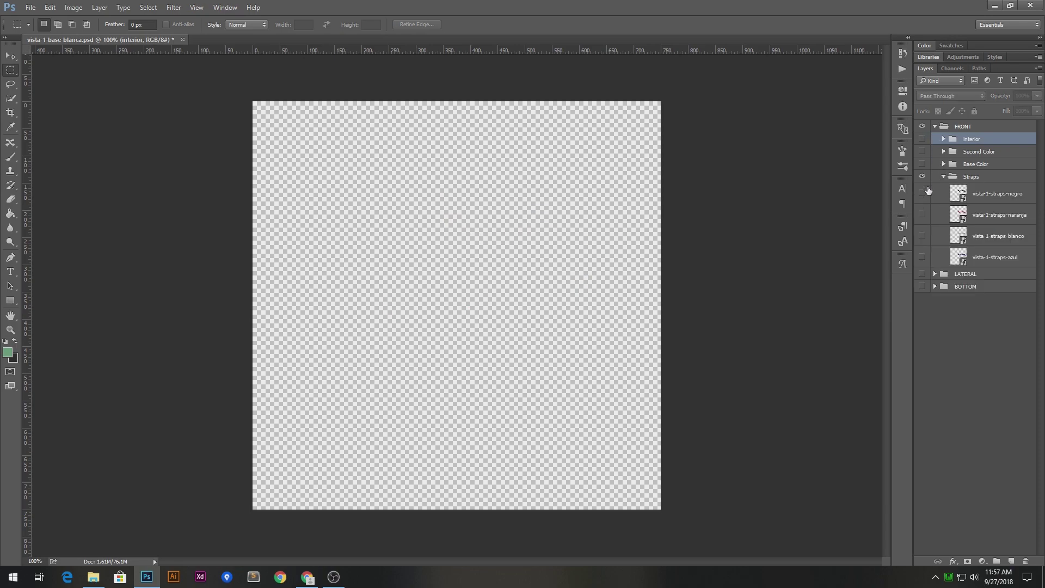
{"action": "left_click", "coordinate": [922, 193]}
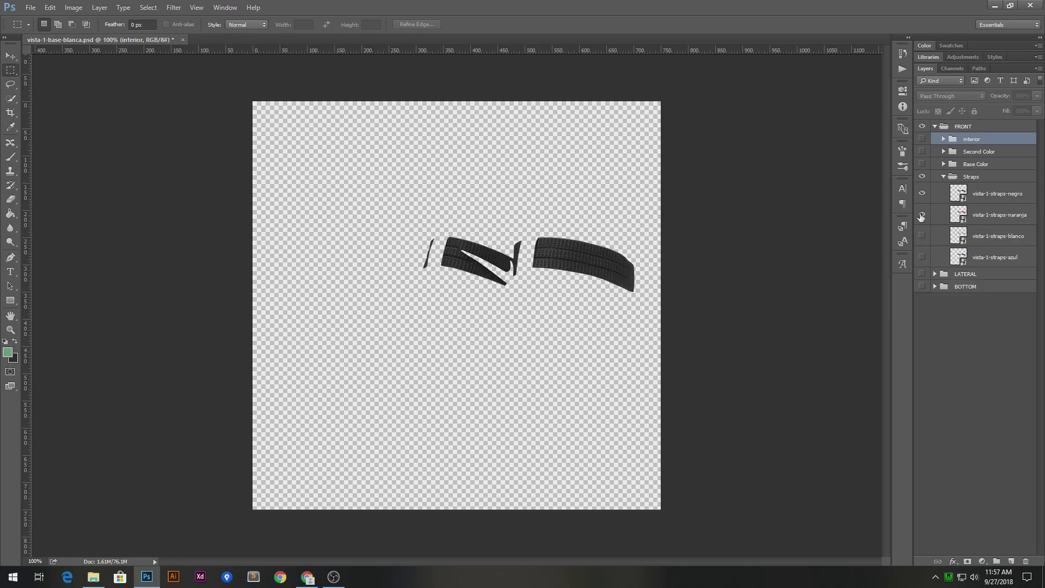
{"action": "left_click", "coordinate": [922, 216]}
{"action": "left_click", "coordinate": [922, 194]}
{"action": "left_click", "coordinate": [922, 236]}
{"action": "left_click", "coordinate": [921, 257]}
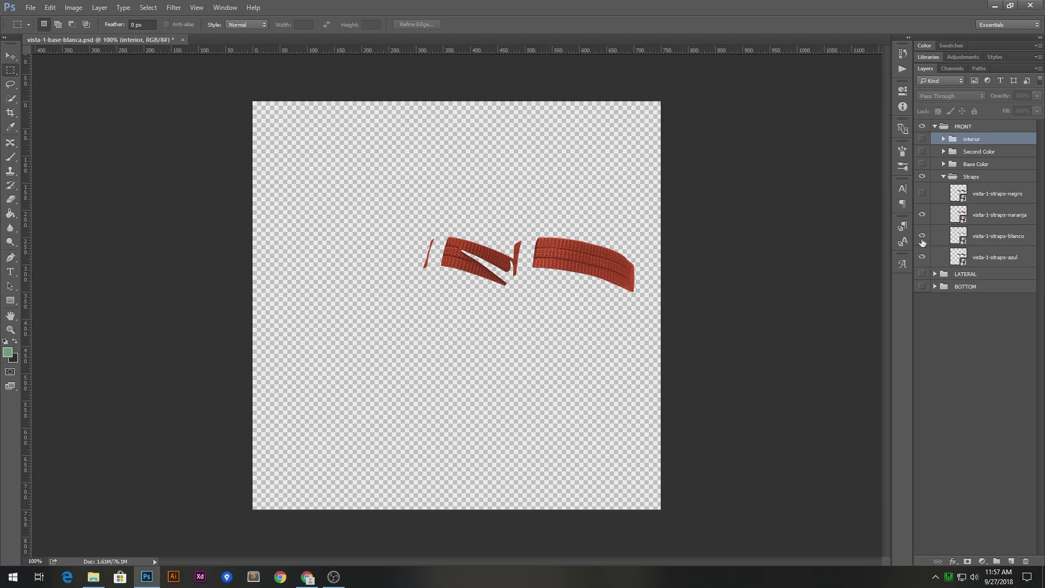
{"action": "left_click", "coordinate": [922, 236]}
{"action": "left_click", "coordinate": [922, 214]}
{"action": "left_click", "coordinate": [944, 177]}
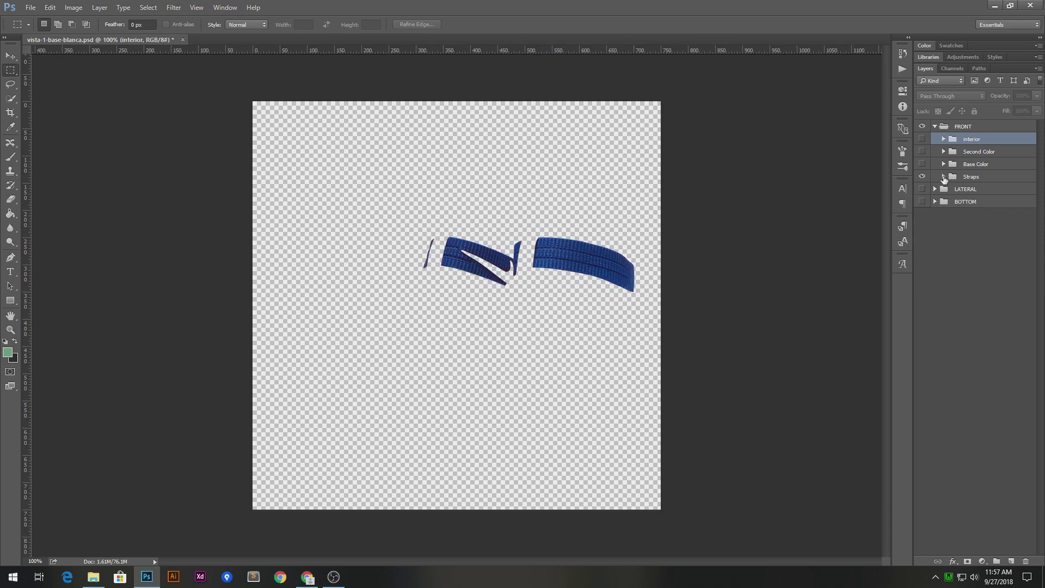
Step: Hide the Straps group, show the red interior pieces again and return to Chrome
{"action": "left_click", "coordinate": [922, 176]}
{"action": "left_click", "coordinate": [922, 139]}
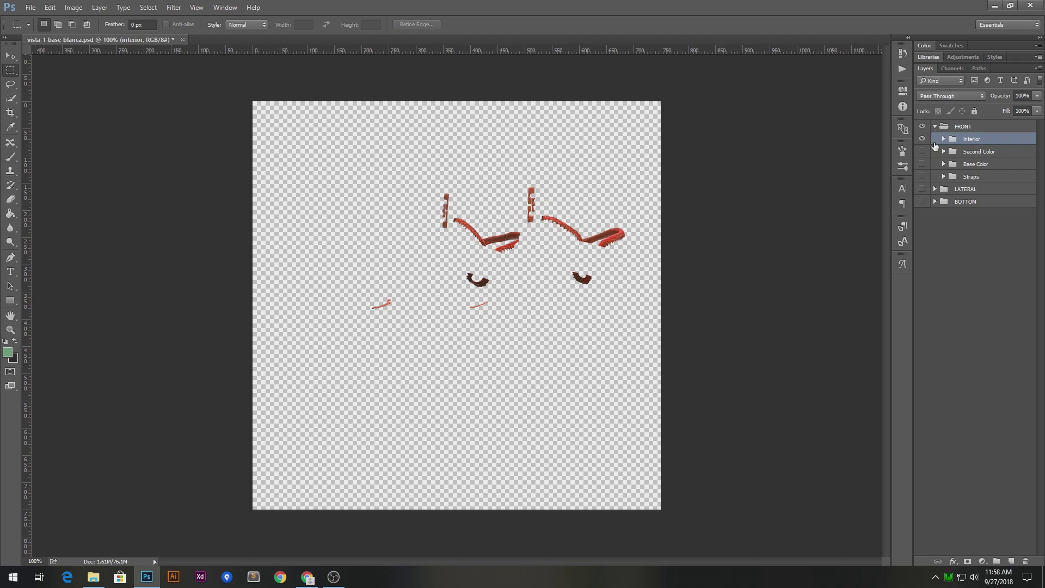
{"action": "left_click", "coordinate": [308, 577]}
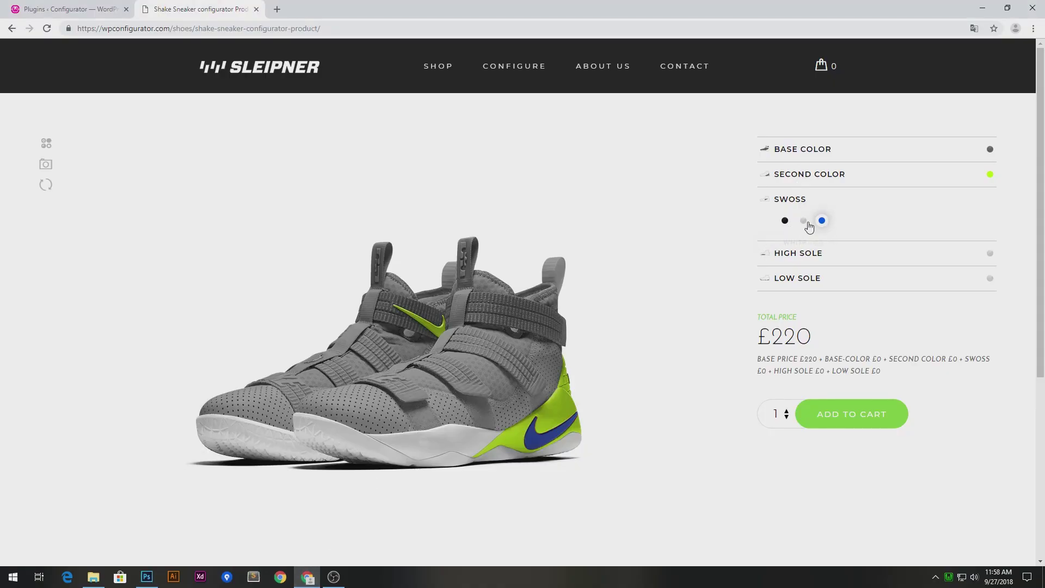
Step: Check the six colour swatches in configurator-images' icons folder, then go to the browser's Plugins page
{"action": "left_click", "coordinate": [92, 576]}
{"action": "left_click", "coordinate": [329, 148]}
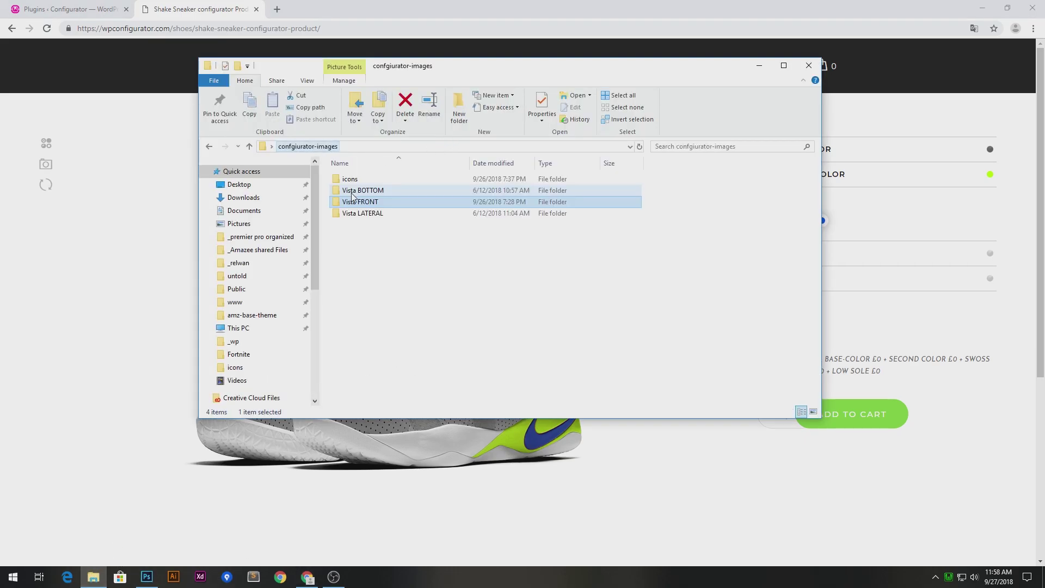
{"action": "double_click", "coordinate": [357, 180]}
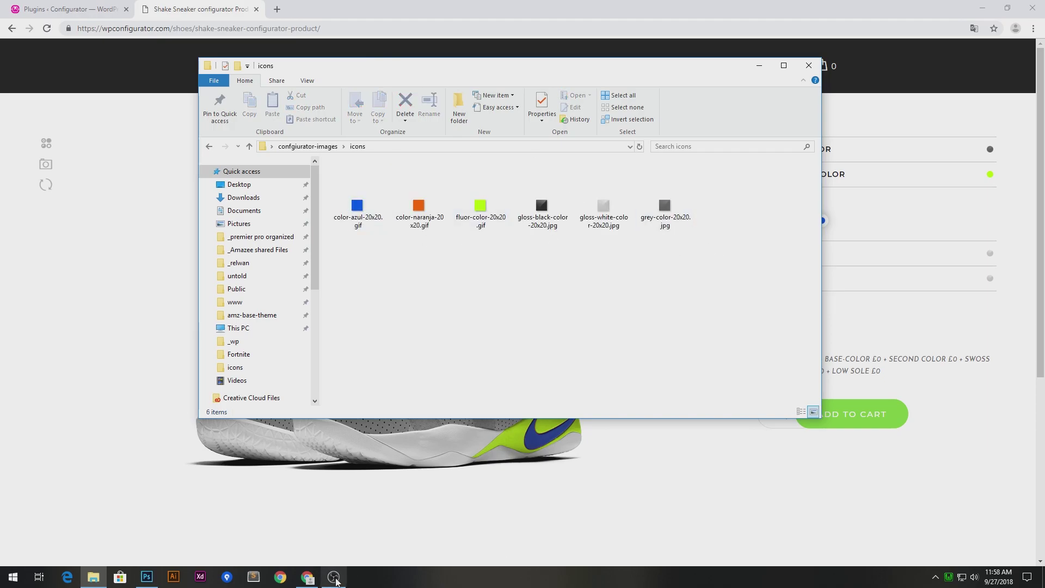
{"action": "left_click", "coordinate": [308, 577]}
{"action": "left_click", "coordinate": [82, 9]}
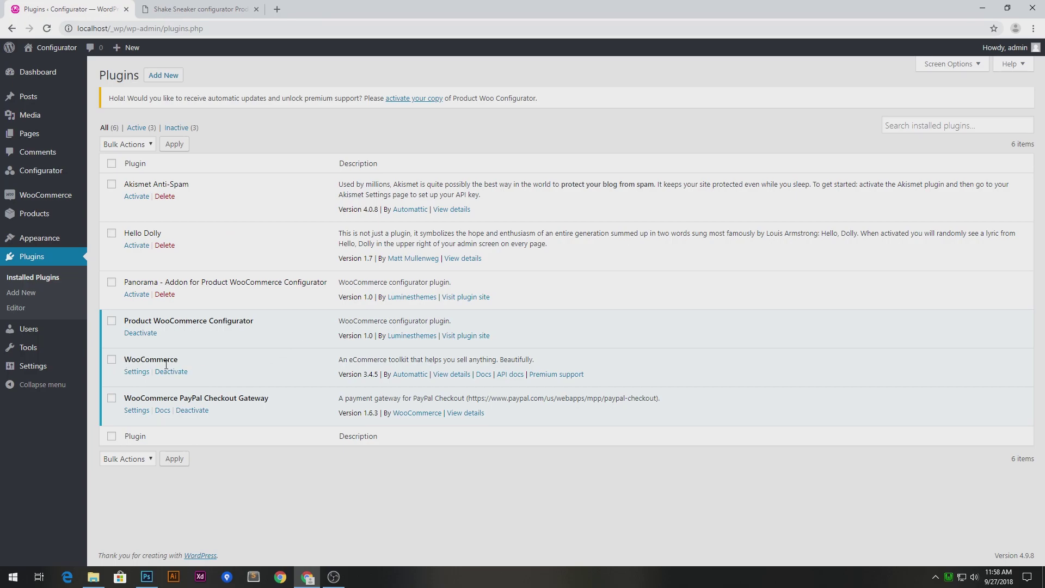
{"action": "left_click_drag", "start_coordinate": [143, 322], "coordinate": [261, 330]}
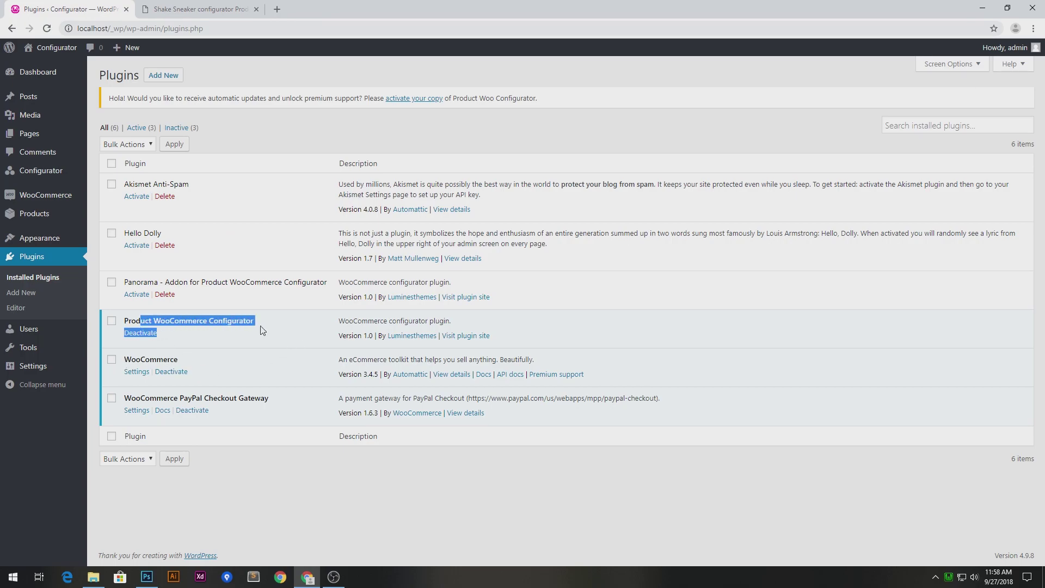
{"action": "left_click", "coordinate": [259, 324]}
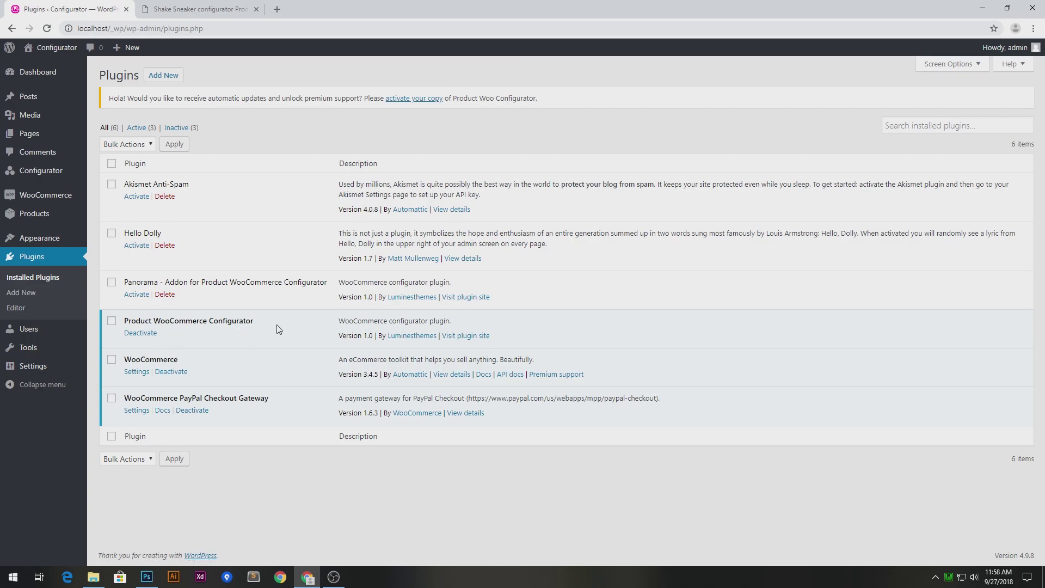
{"action": "mouse_move", "coordinate": [36, 236]}
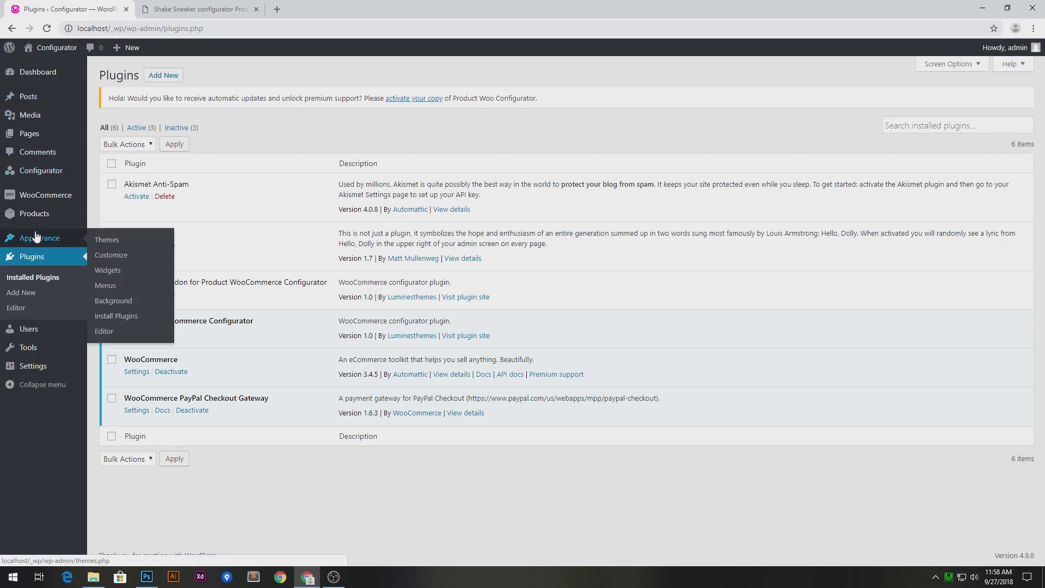
{"action": "mouse_move", "coordinate": [47, 217]}
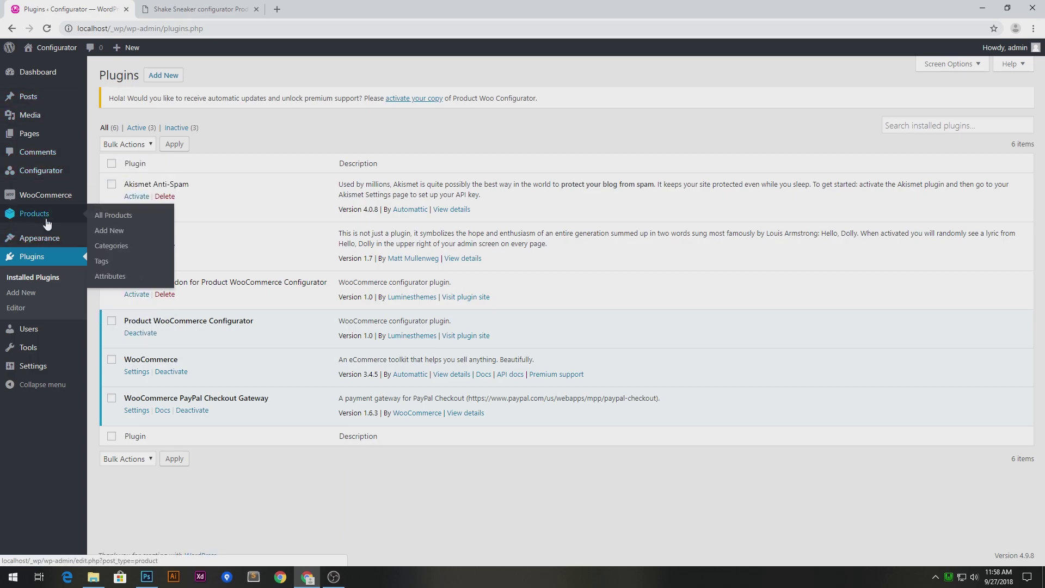
Step: Create and publish a new product named 'Sneakers 2'
{"action": "left_click", "coordinate": [143, 229]}
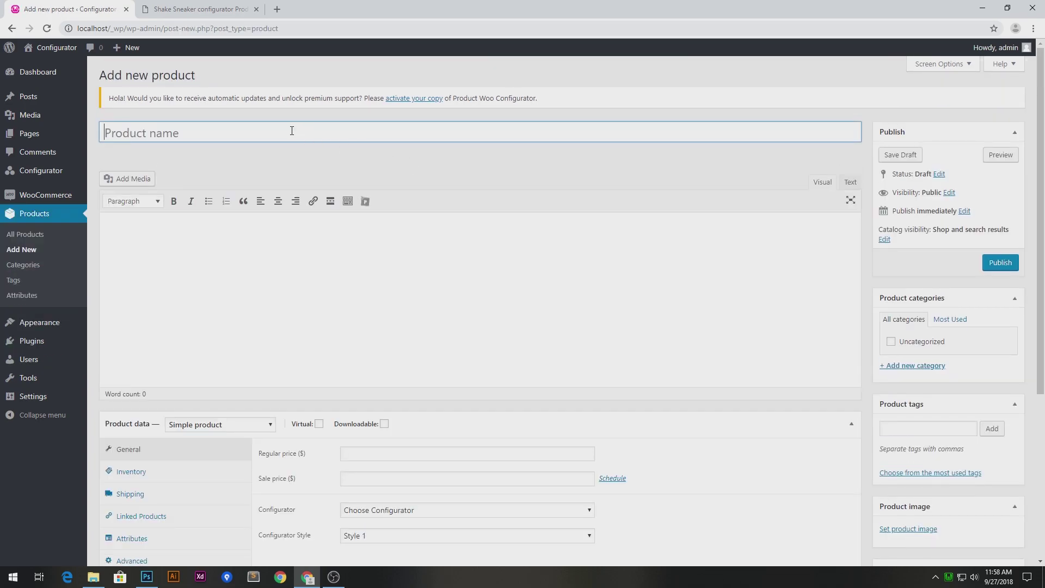
{"action": "type", "text": "Sneakers 2"}
{"action": "left_click", "coordinate": [1007, 264]}
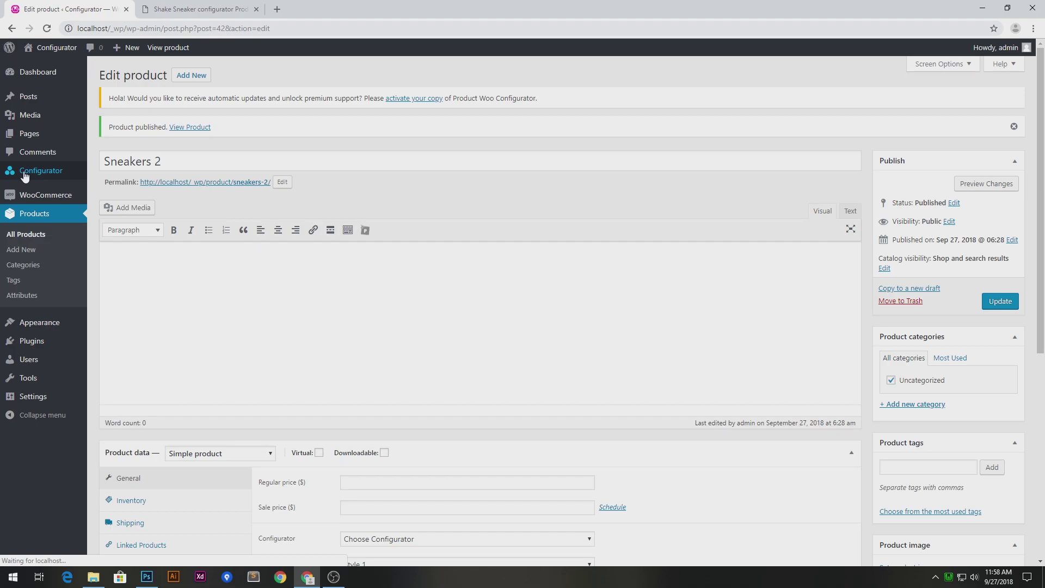
Step: Open a new configurator in its own browser tab
{"action": "mouse_move", "coordinate": [25, 169]}
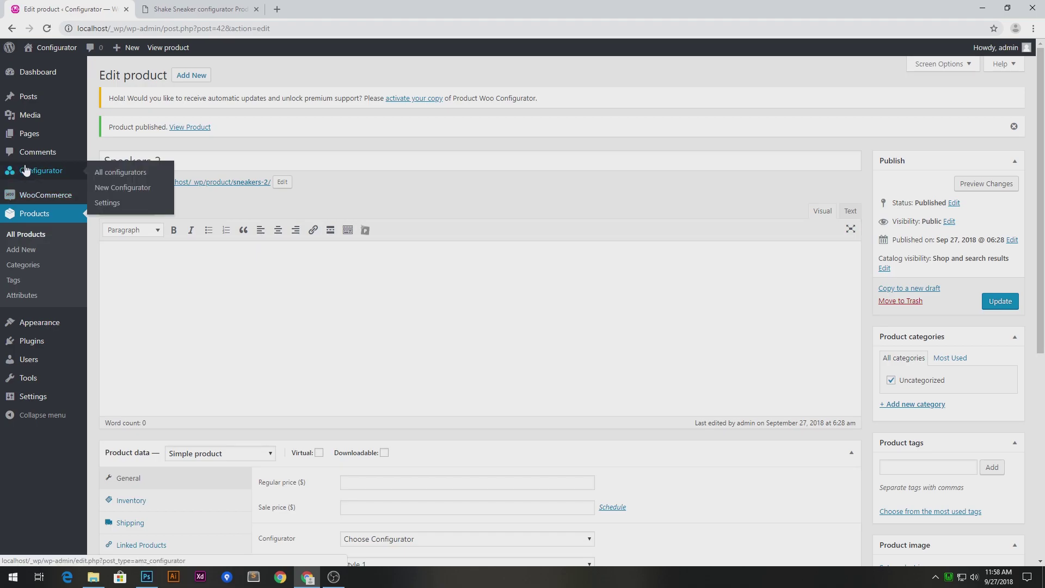
{"action": "right_click", "coordinate": [137, 193]}
{"action": "left_click", "coordinate": [147, 198]}
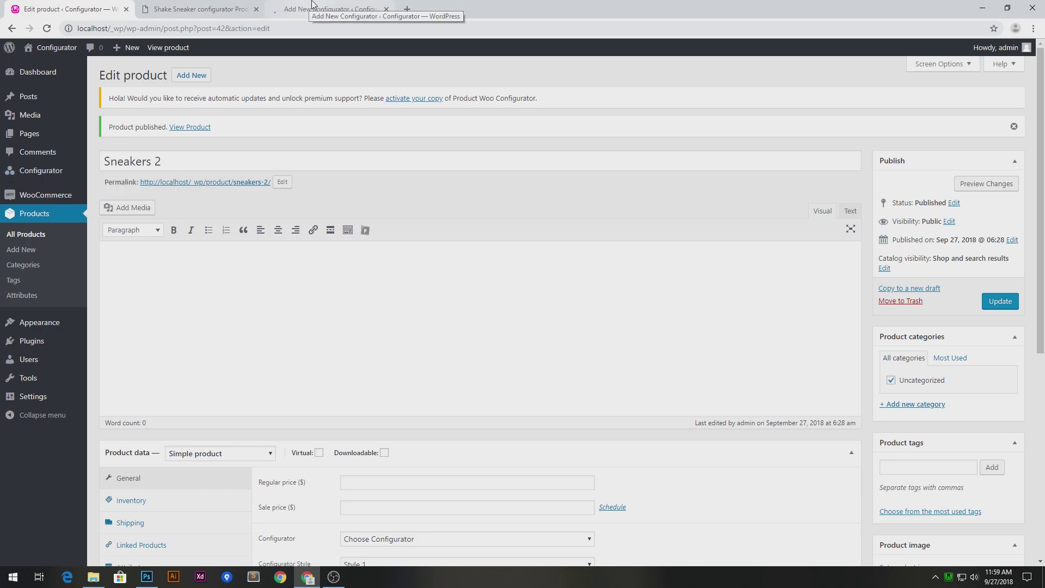
{"action": "left_click_drag", "start_coordinate": [328, 9], "coordinate": [220, 6]}
Step: Title the new configurator 'Sneakers config'
{"action": "left_click", "coordinate": [186, 131]}
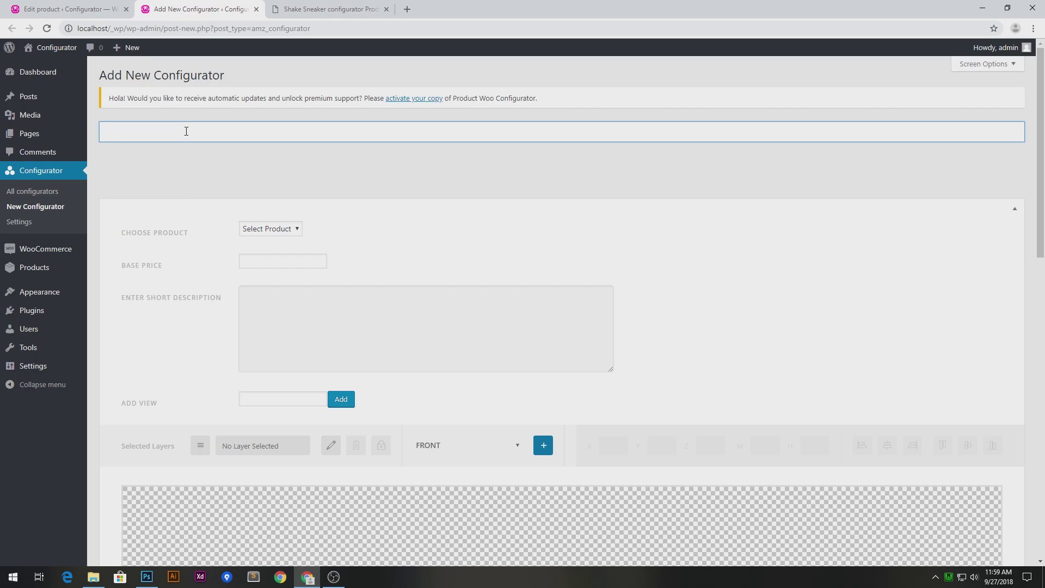
{"action": "type", "text": "Sene"}
{"action": "key", "text": "BackSpace"}
{"action": "key", "text": "BackSpace"}
{"action": "type", "text": "eakers config"}
Step: Link the configurator to the Sneakers 2 product and set the base price to 300
{"action": "left_click", "coordinate": [283, 228]}
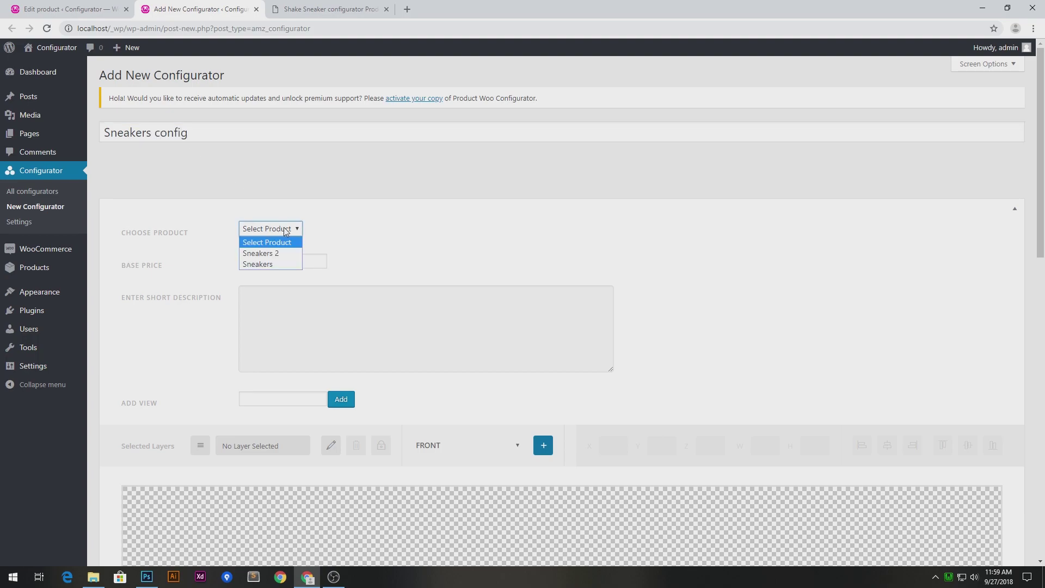
{"action": "left_click", "coordinate": [269, 253]}
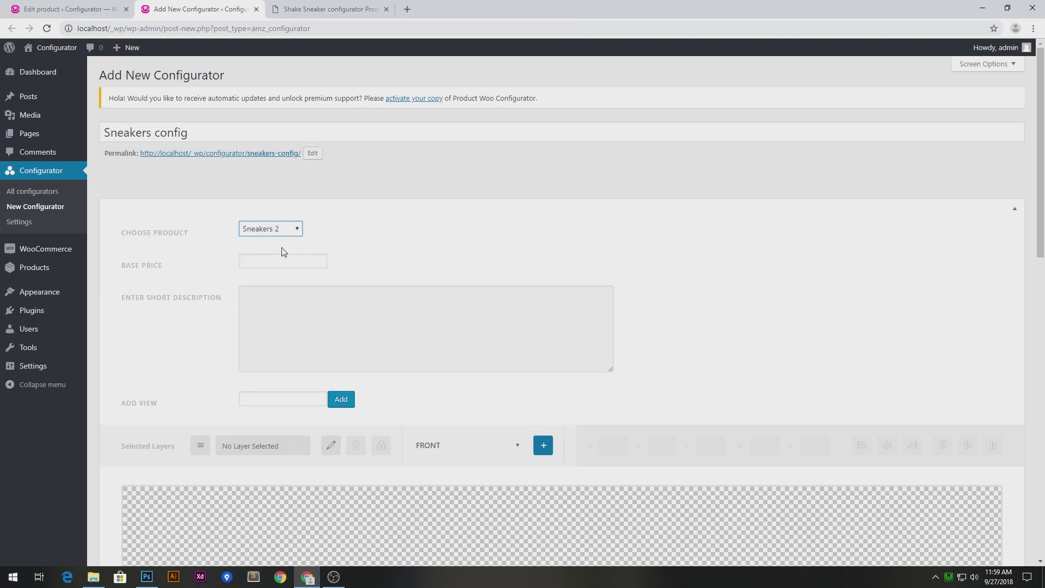
{"action": "left_click", "coordinate": [285, 261]}
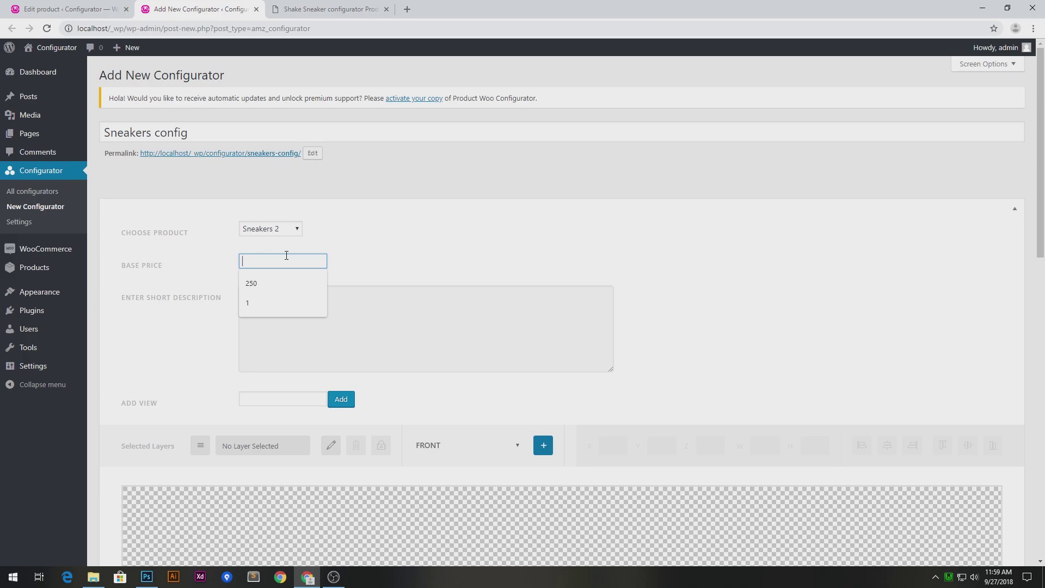
{"action": "type", "text": "300"}
{"action": "scroll", "coordinate": [237, 307], "scroll_direction": "down", "scroll_amount": 7}
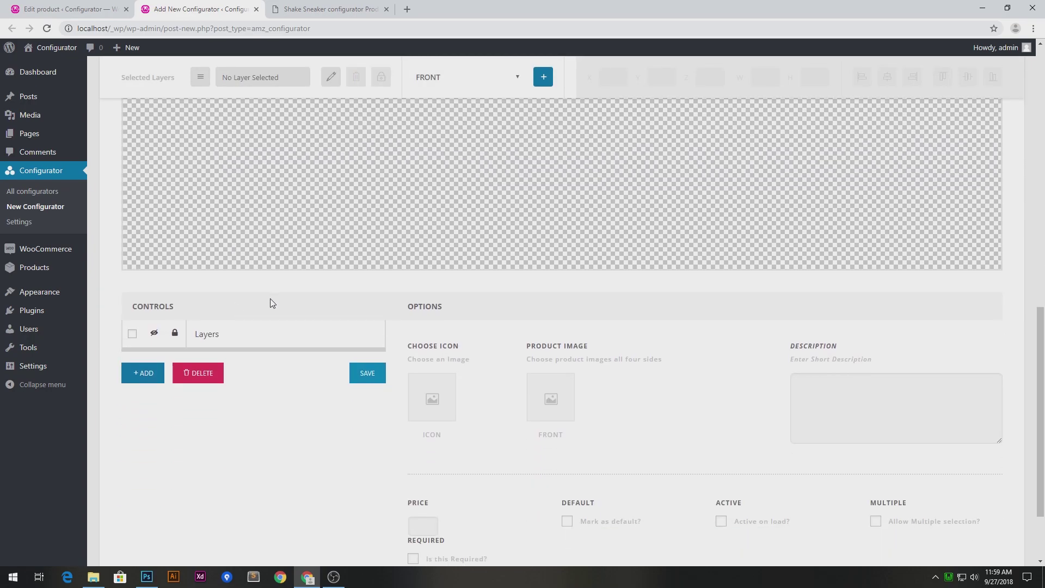
{"action": "scroll", "coordinate": [476, 316], "scroll_direction": "up", "scroll_amount": 6}
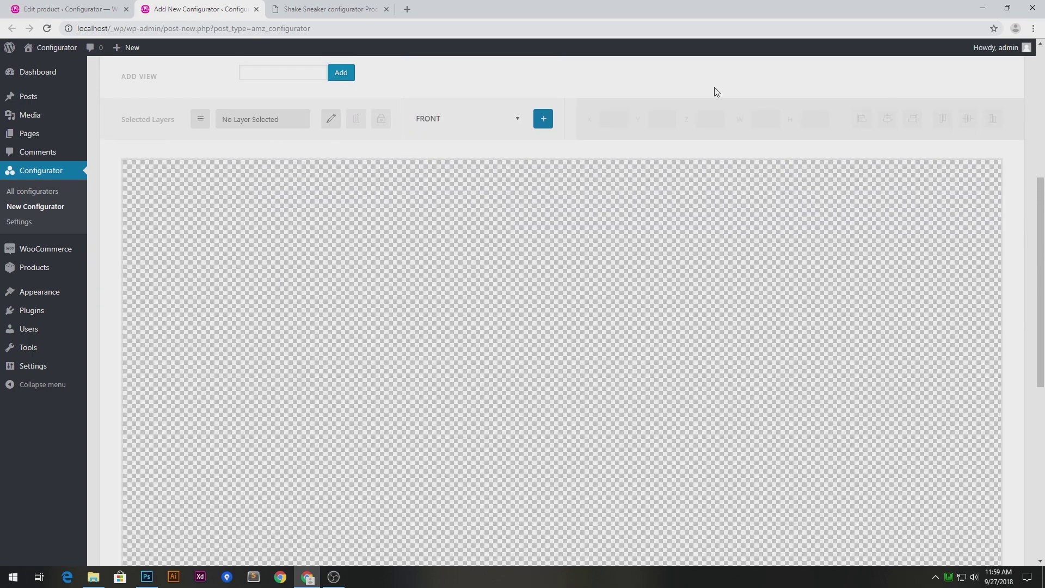
{"action": "scroll", "coordinate": [404, 311], "scroll_direction": "up", "scroll_amount": 1}
Step: Add a GROUP row to the Controls list, checking the layer names in Photoshop
{"action": "scroll", "coordinate": [768, 329], "scroll_direction": "down", "scroll_amount": 2}
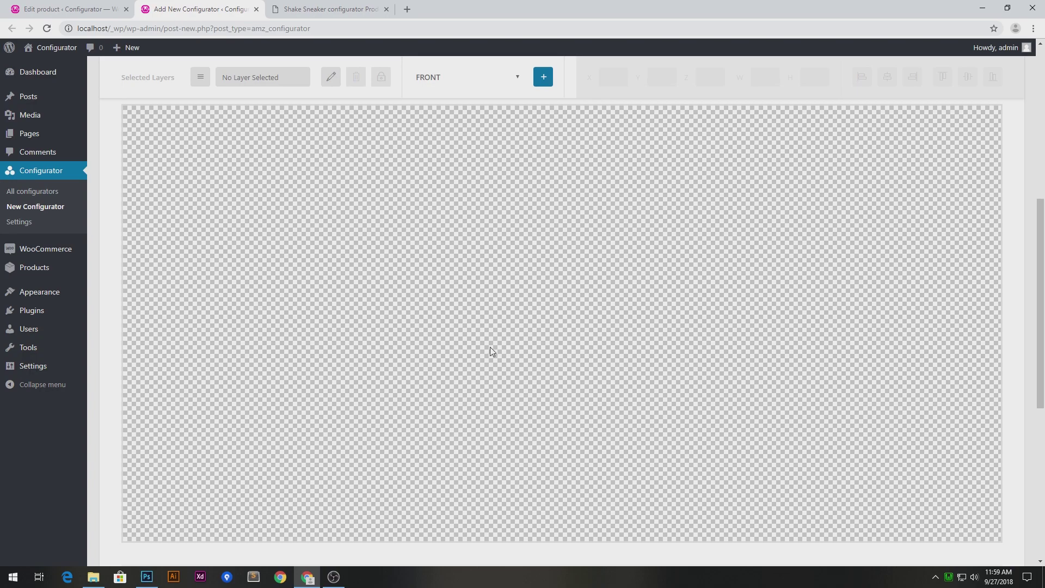
{"action": "scroll", "coordinate": [574, 390], "scroll_direction": "up", "scroll_amount": 2}
{"action": "scroll", "coordinate": [574, 390], "scroll_direction": "down", "scroll_amount": 9}
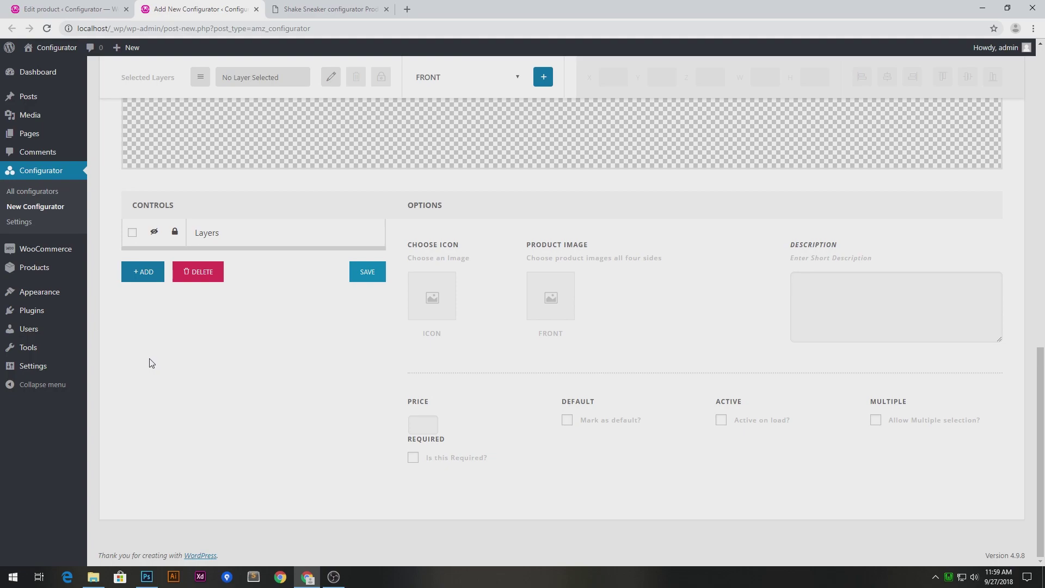
{"action": "left_click", "coordinate": [141, 280]}
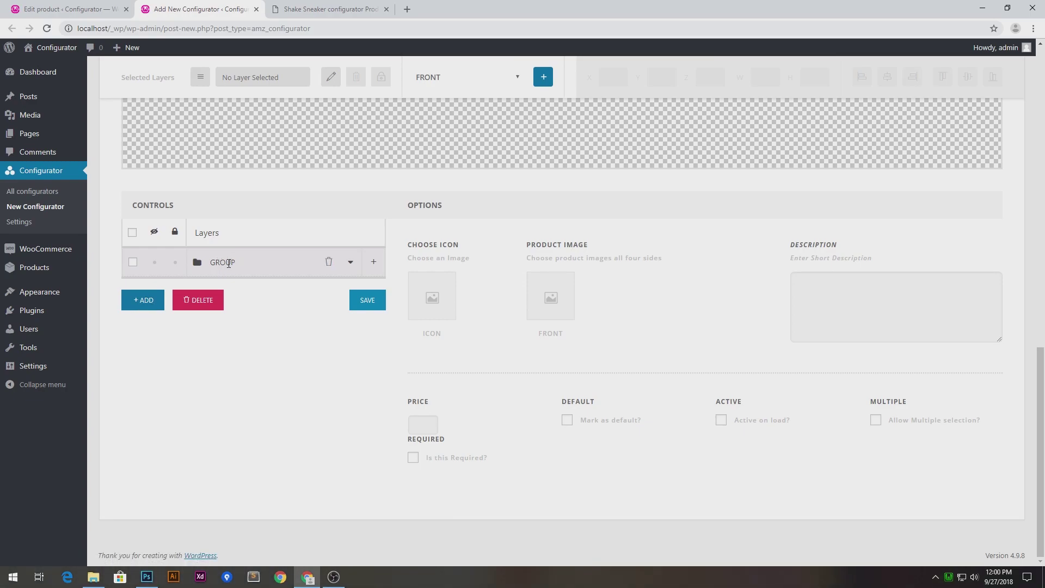
{"action": "left_click", "coordinate": [146, 578]}
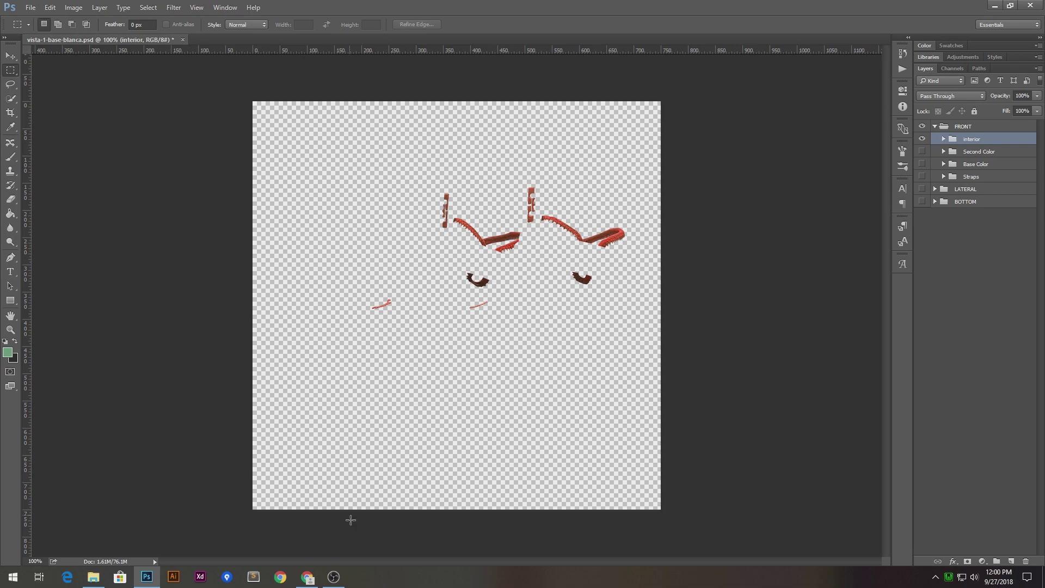
{"action": "left_click", "coordinate": [306, 578]}
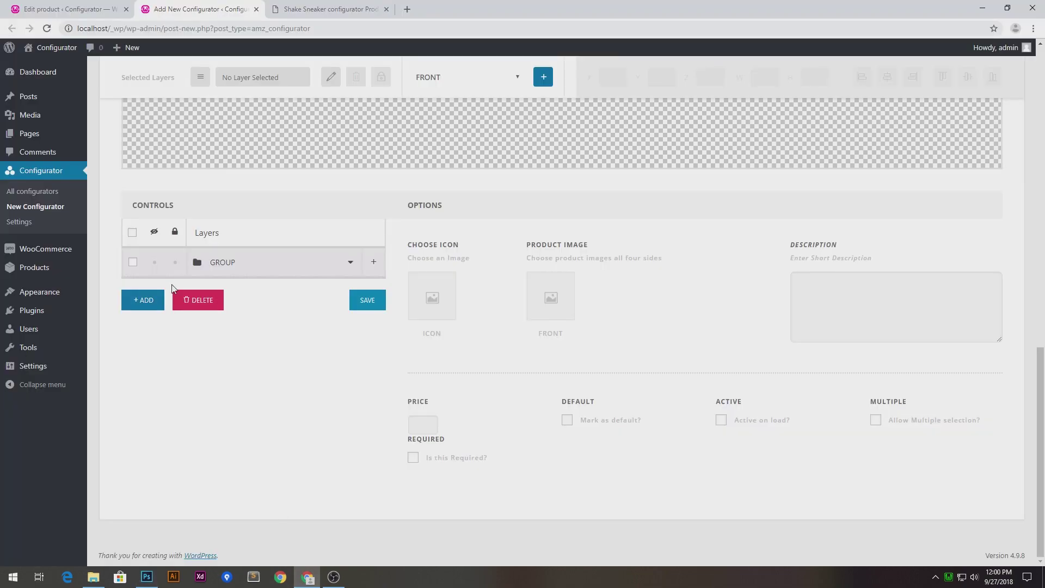
Step: Add three more layer groups and rename the first to BASE COLOR
{"action": "left_click", "coordinate": [146, 301]}
{"action": "left_click", "coordinate": [145, 328]}
{"action": "left_click", "coordinate": [145, 357]}
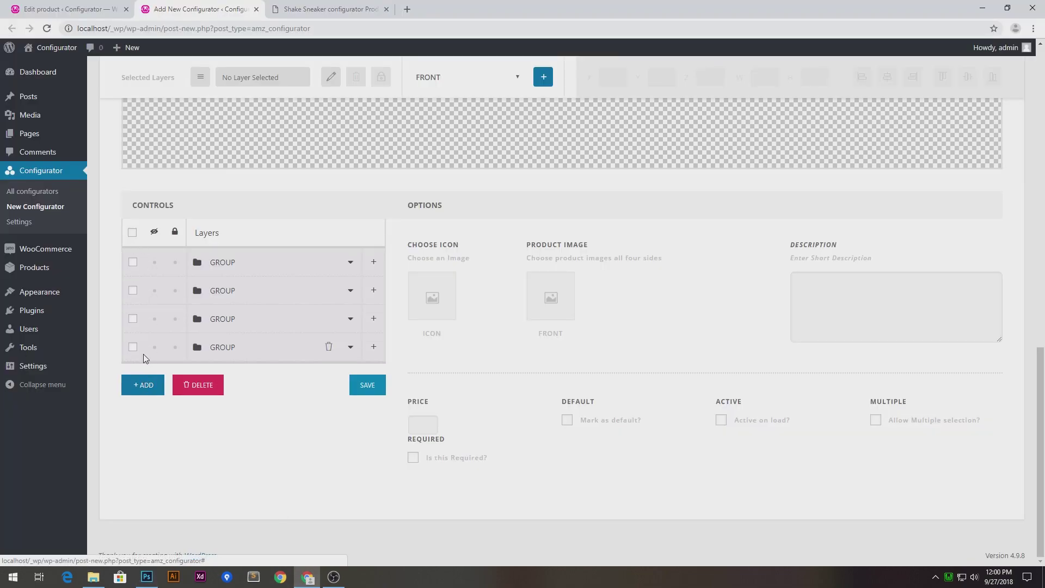
{"action": "double_click", "coordinate": [224, 266]}
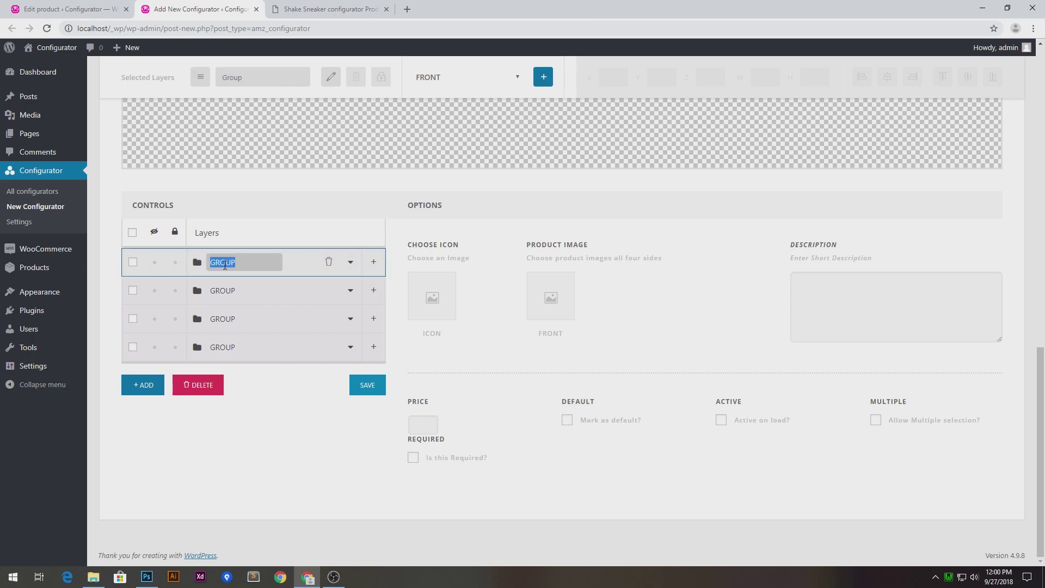
{"action": "type", "text": "BASE COLOR"}
Step: Name the other groups SECOND COLOR, INTERIOR and STRAPS, then save the configurator
{"action": "double_click", "coordinate": [245, 288]}
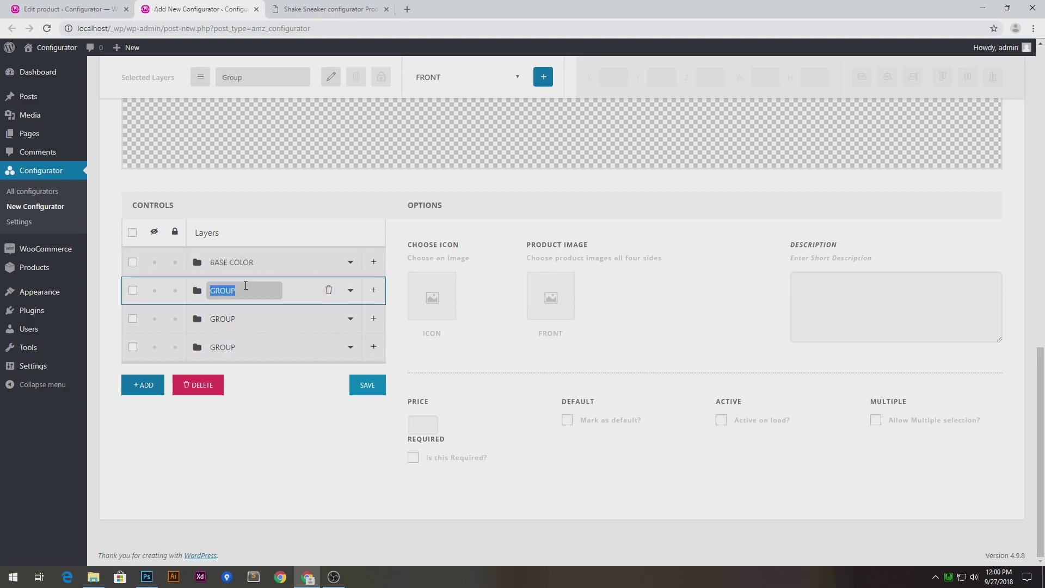
{"action": "type", "text": "SECOND COLOR"}
{"action": "double_click", "coordinate": [246, 317]}
{"action": "type", "text": "INTE"}
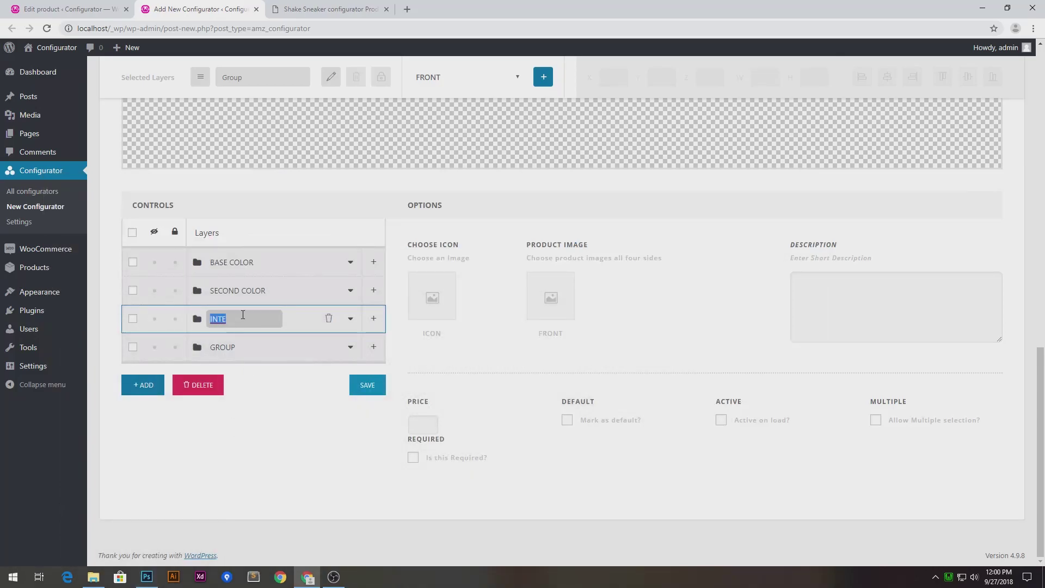
{"action": "type", "text": "RIOR"}
{"action": "double_click", "coordinate": [245, 347]}
{"action": "left_click", "coordinate": [146, 578]}
{"action": "type", "text": "STRAPS"}
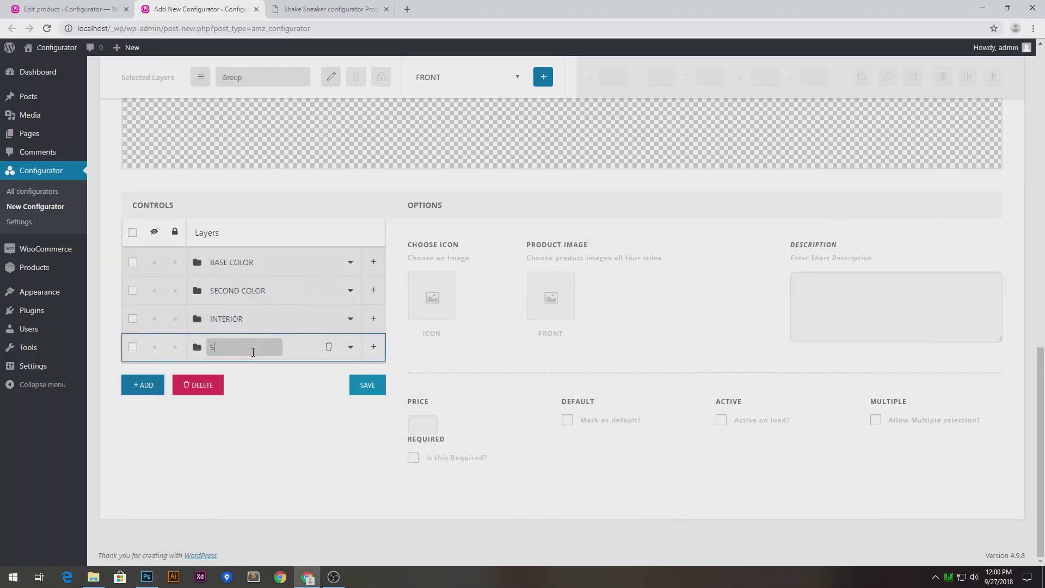
{"action": "key", "text": "Return"}
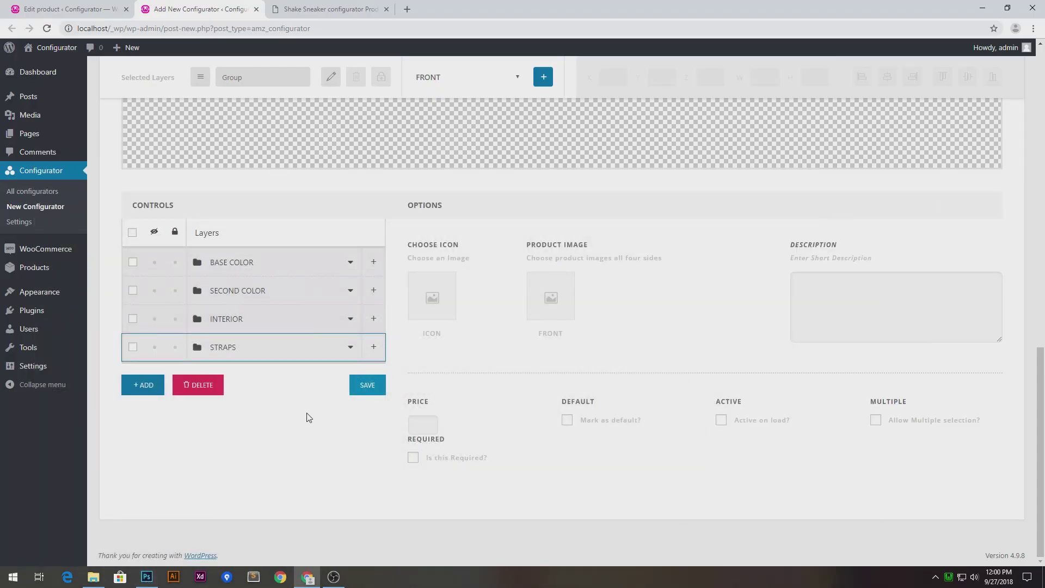
{"action": "left_click", "coordinate": [368, 387]}
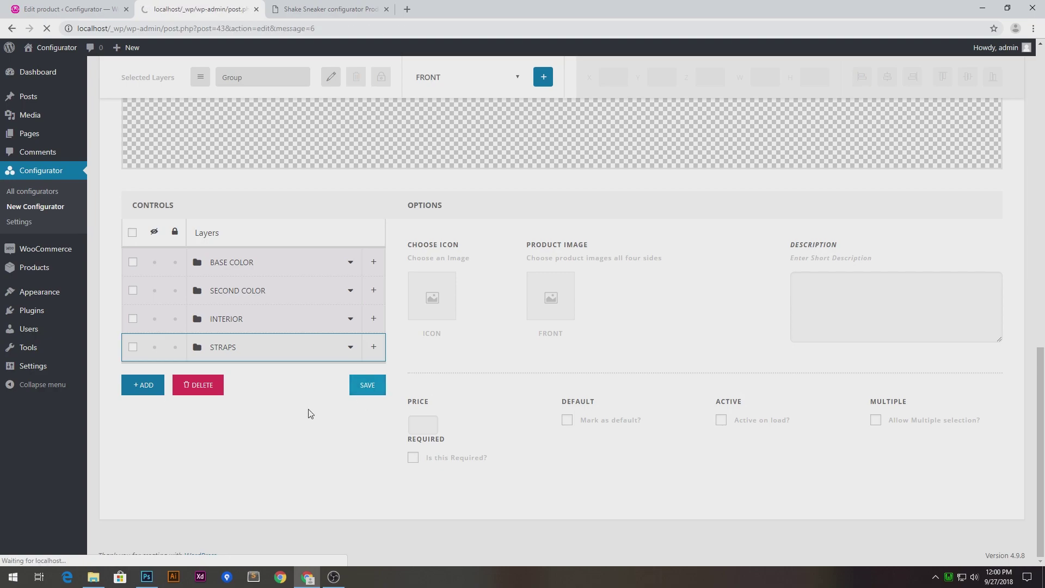
Step: Check the Base Color layers in Photoshop before returning to the configurator
{"action": "scroll", "coordinate": [300, 403], "scroll_direction": "down", "scroll_amount": 5}
{"action": "scroll", "coordinate": [301, 406], "scroll_direction": "down", "scroll_amount": 5}
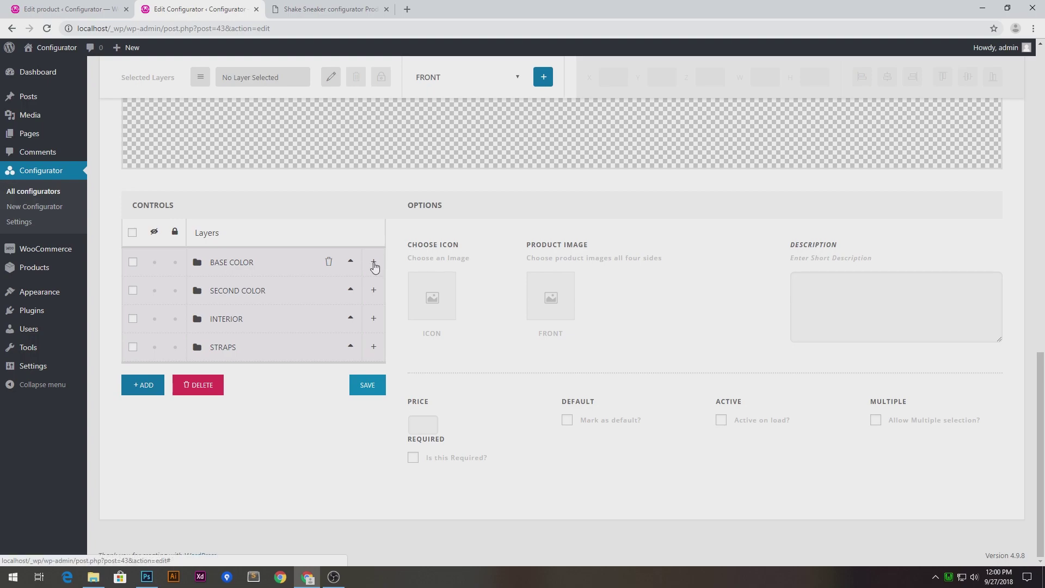
{"action": "left_click", "coordinate": [147, 577]}
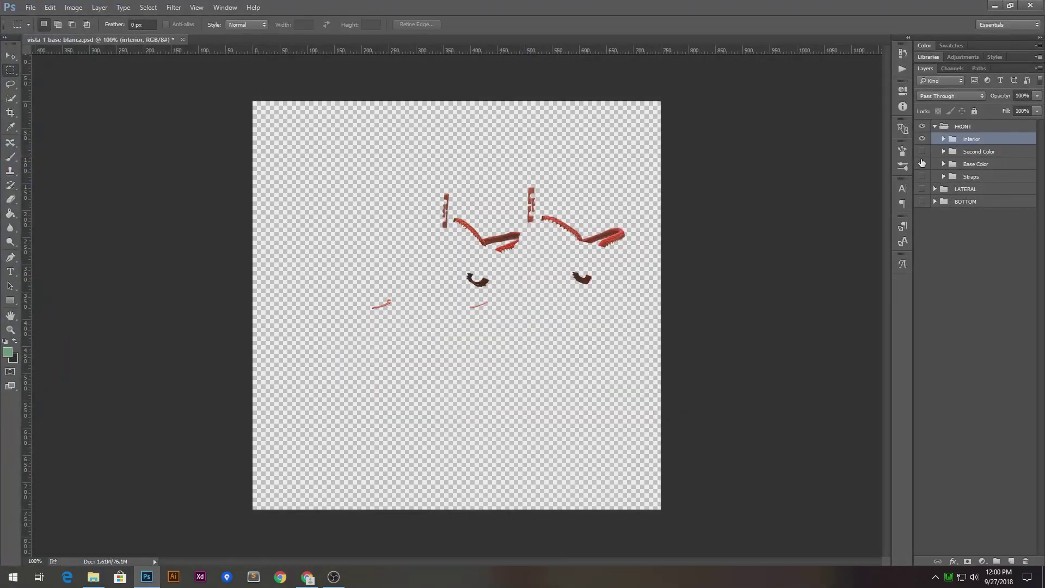
{"action": "left_click", "coordinate": [922, 164], "text": "alt"}
{"action": "left_click", "coordinate": [944, 164]}
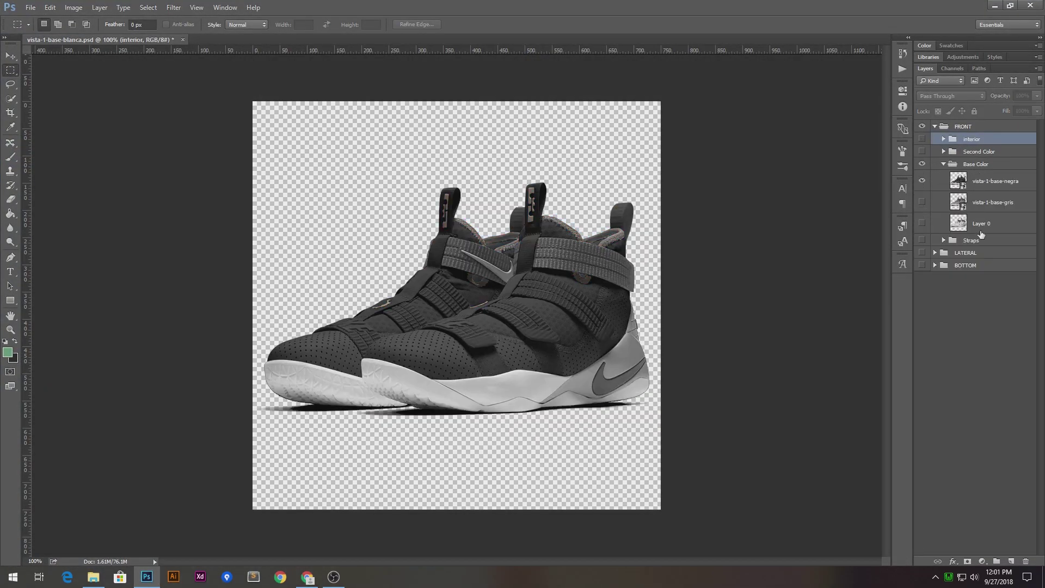
{"action": "left_click", "coordinate": [307, 577]}
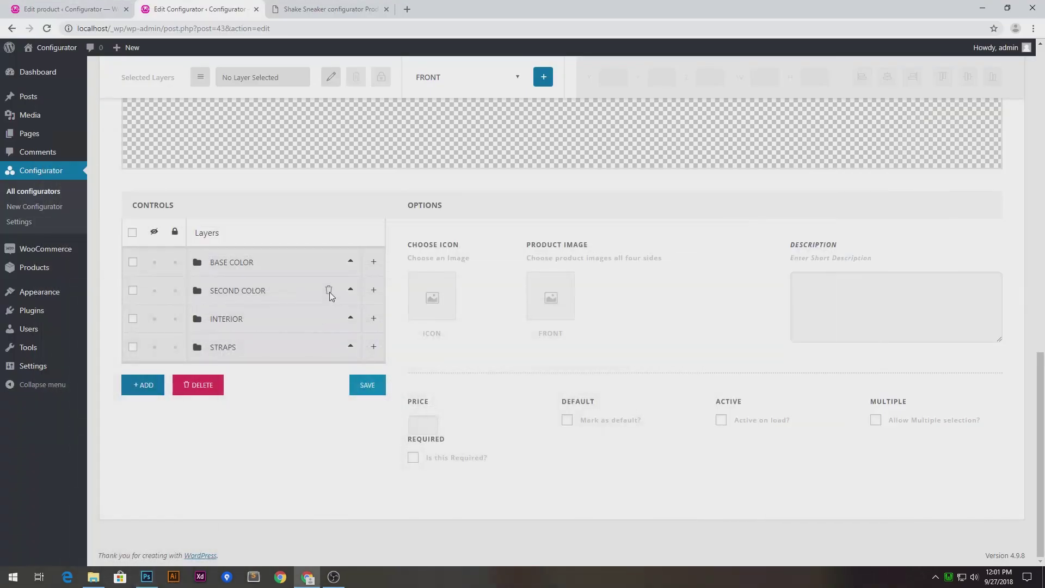
Step: Add options under BASE COLOR named Base 1, Base 2 and Base 3
{"action": "left_click", "coordinate": [374, 262]}
{"action": "double_click", "coordinate": [256, 291]}
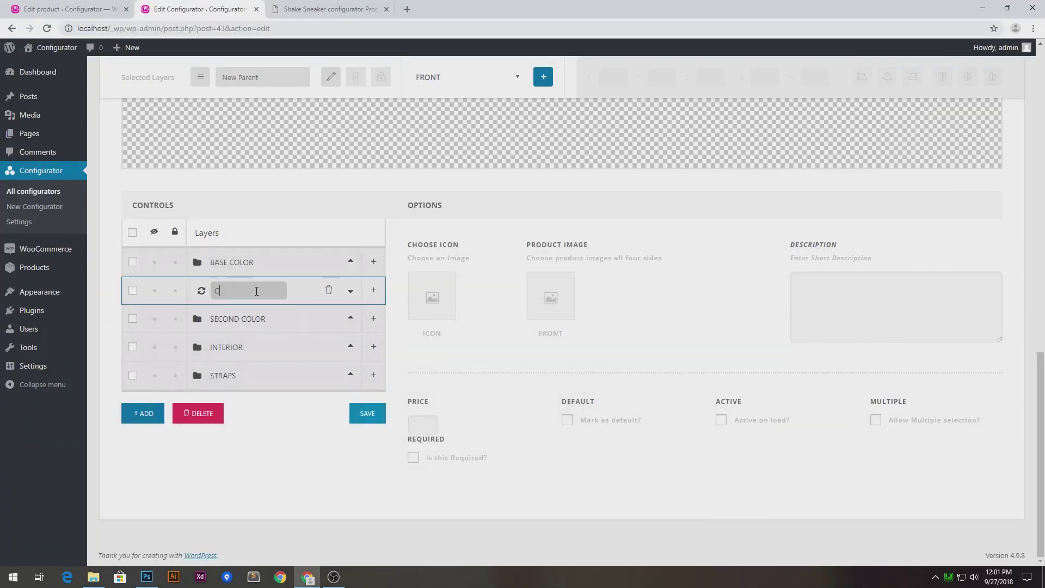
{"action": "type", "text": "Col"}
{"action": "key", "text": "BackSpace"}
{"action": "key", "text": "BackSpace"}
{"action": "key", "text": "BackSpace"}
{"action": "type", "text": "Base 1"}
{"action": "key", "text": "Return"}
{"action": "double_click", "coordinate": [264, 319]}
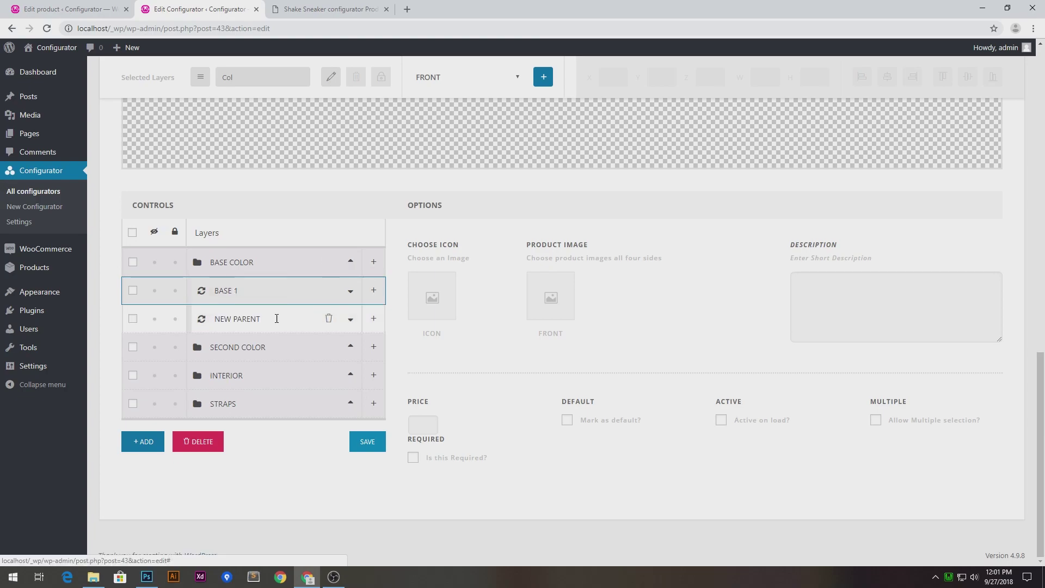
{"action": "type", "text": "Base 2"}
{"action": "key", "text": "Return"}
{"action": "double_click", "coordinate": [264, 346]}
{"action": "type", "text": "Base 3"}
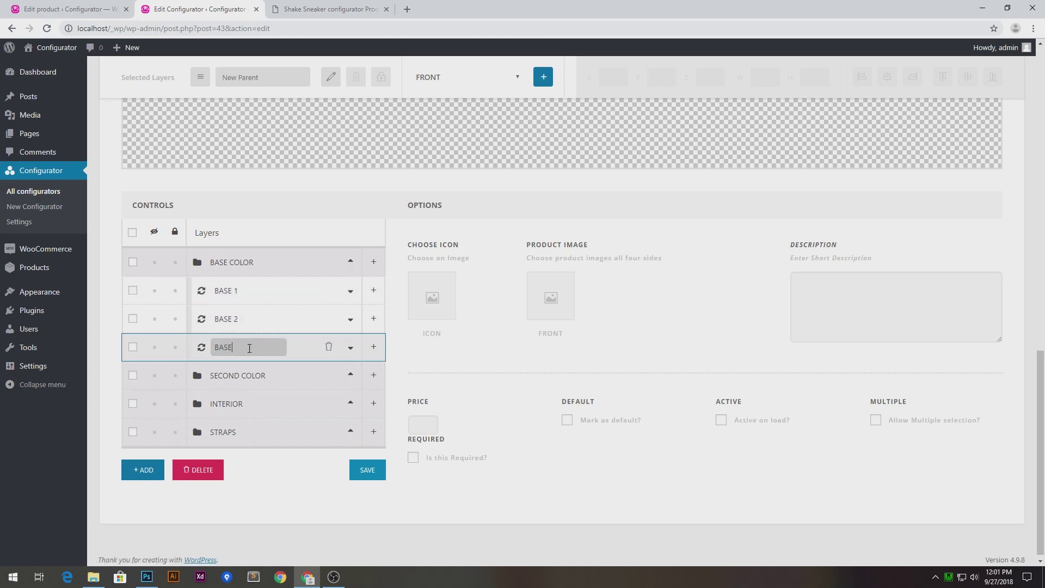
{"action": "key", "text": "Return"}
{"action": "left_click", "coordinate": [300, 295]}
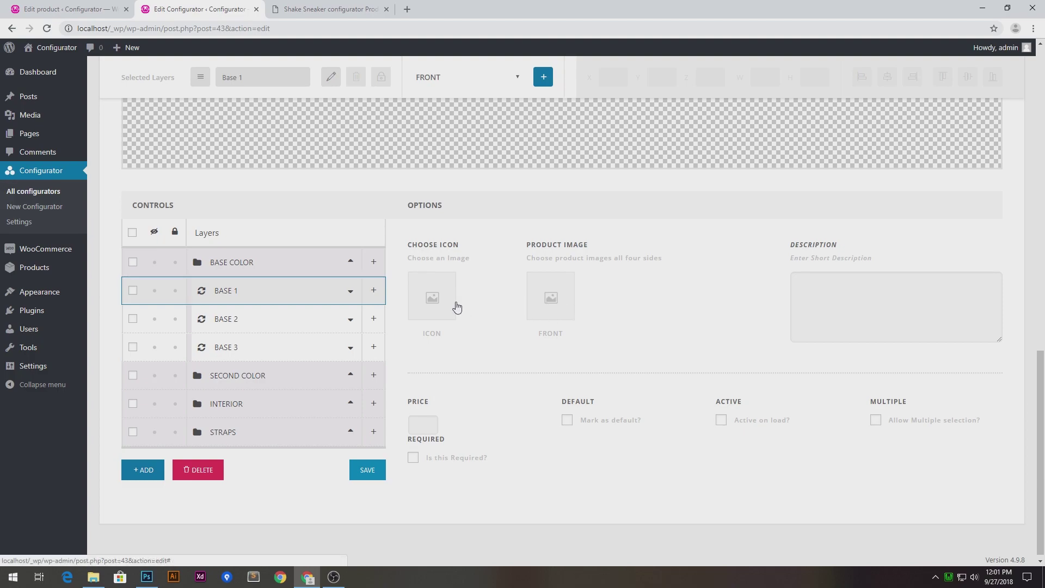
Step: Give Base 1 the black swatch icon and the black sneaker product image
{"action": "left_click", "coordinate": [443, 304]}
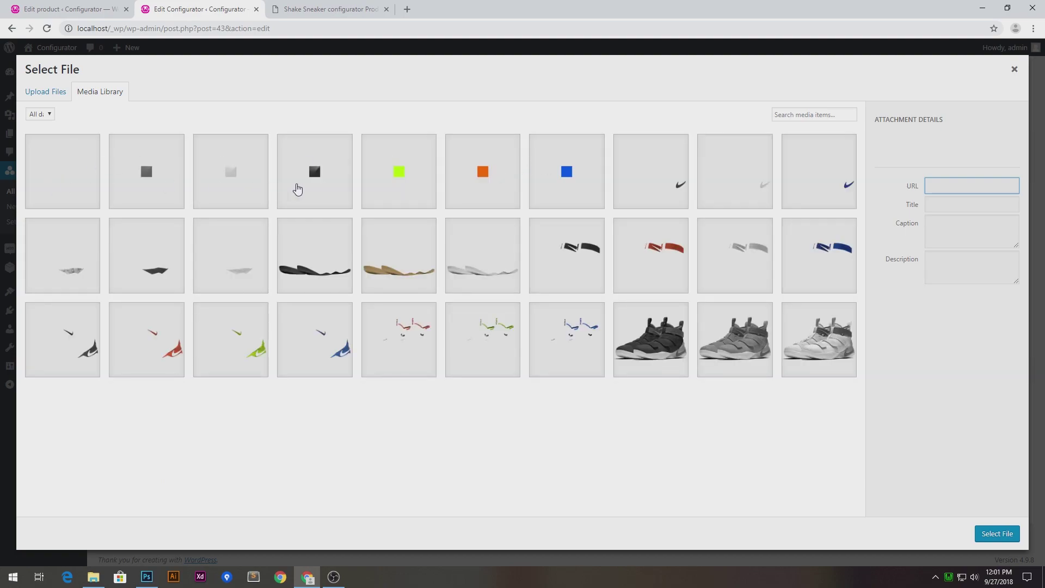
{"action": "left_click", "coordinate": [312, 188]}
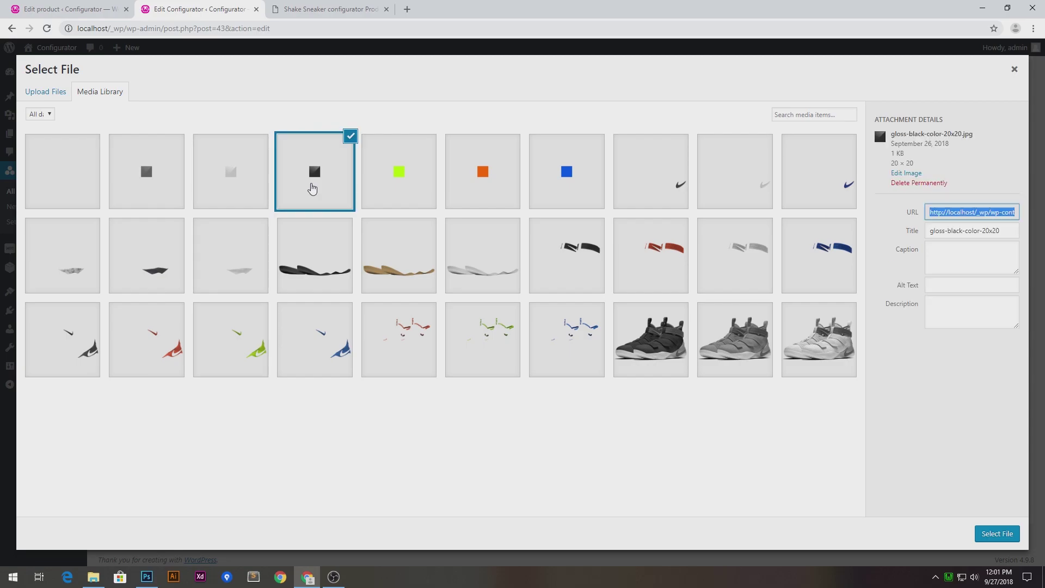
{"action": "left_click", "coordinate": [1014, 535]}
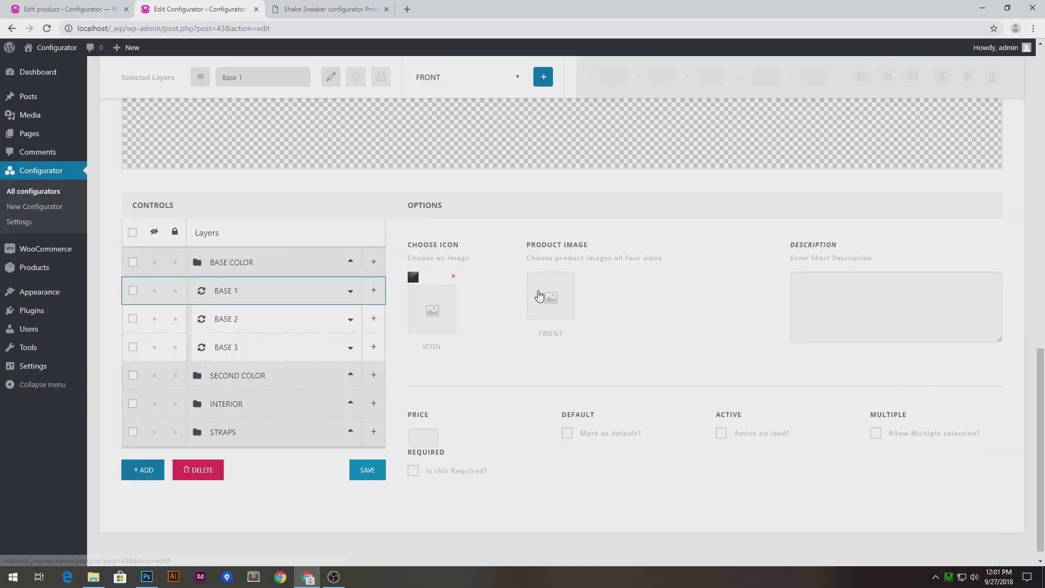
{"action": "left_click", "coordinate": [538, 294]}
{"action": "left_click", "coordinate": [675, 354]}
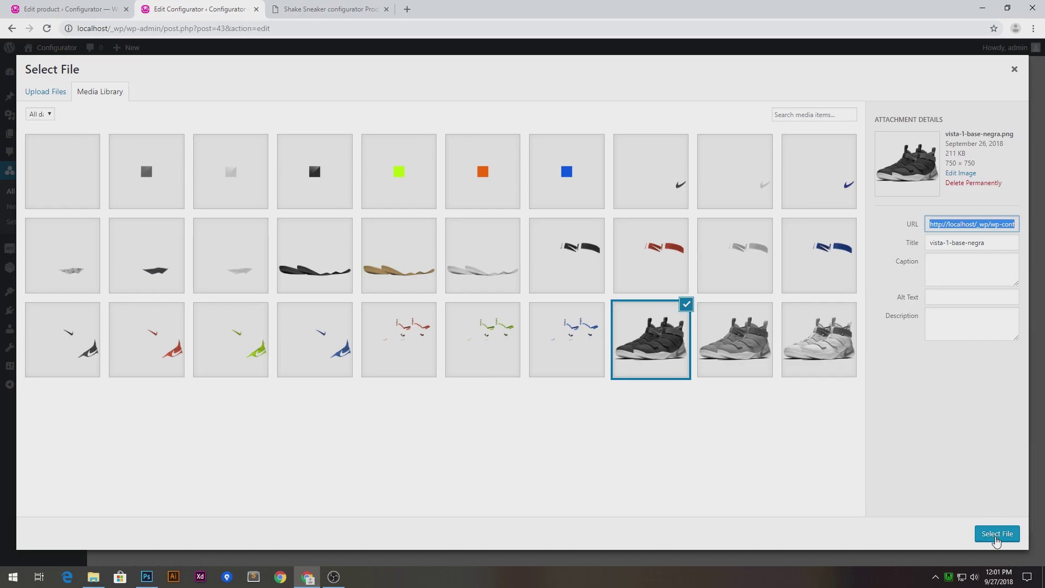
{"action": "left_click", "coordinate": [997, 534]}
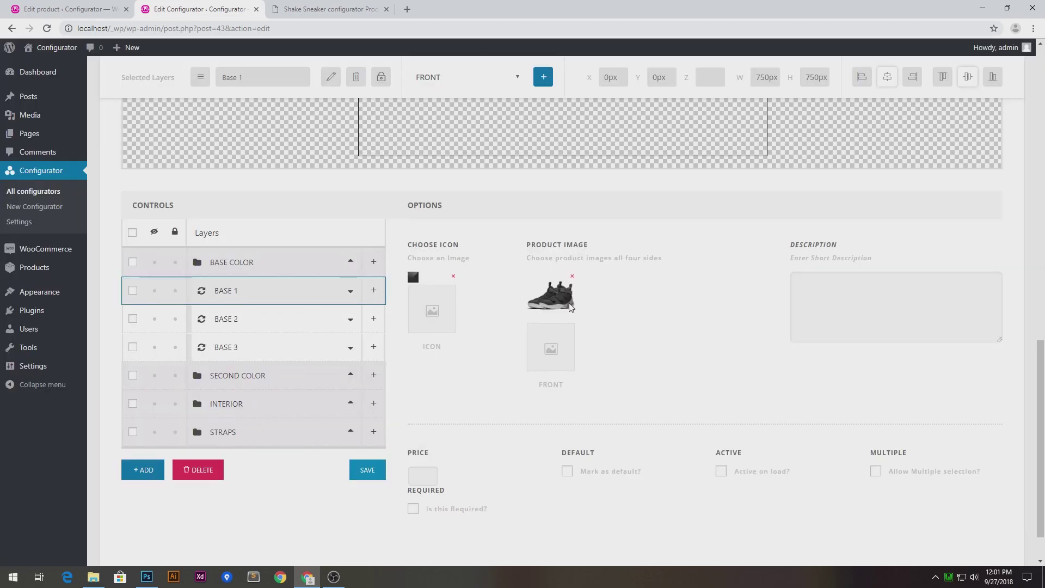
Step: Give Base 2 the white swatch icon and the white sneaker product image
{"action": "double_click", "coordinate": [329, 317]}
{"action": "left_click", "coordinate": [451, 298]}
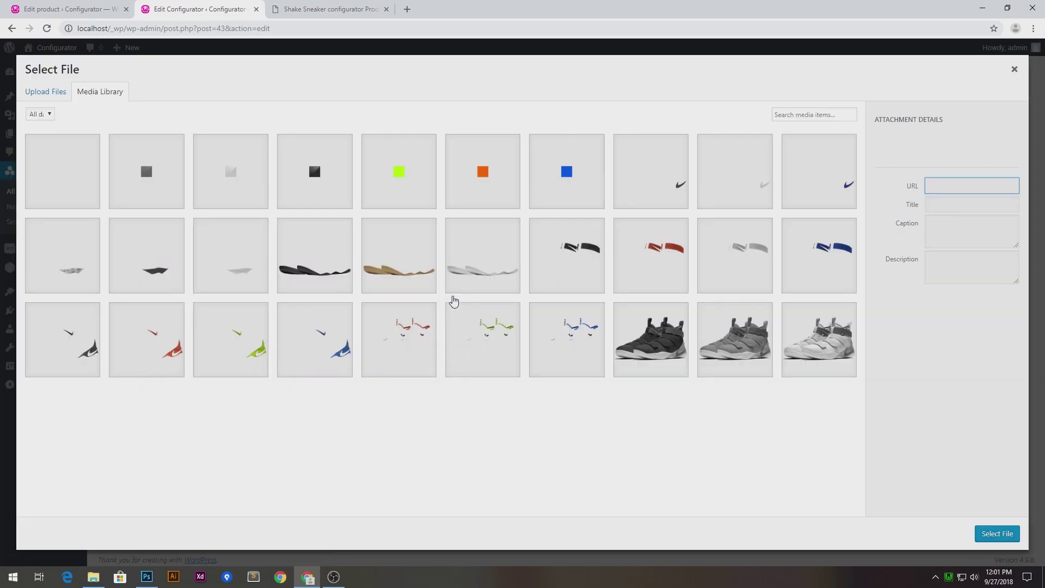
{"action": "left_click", "coordinate": [223, 180]}
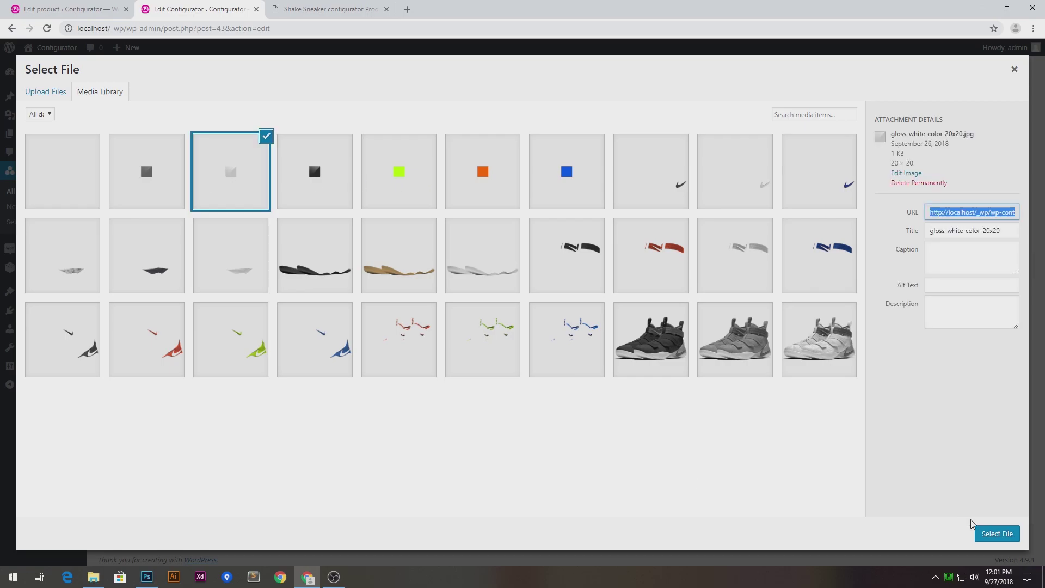
{"action": "left_click", "coordinate": [995, 534]}
{"action": "left_click", "coordinate": [560, 297]}
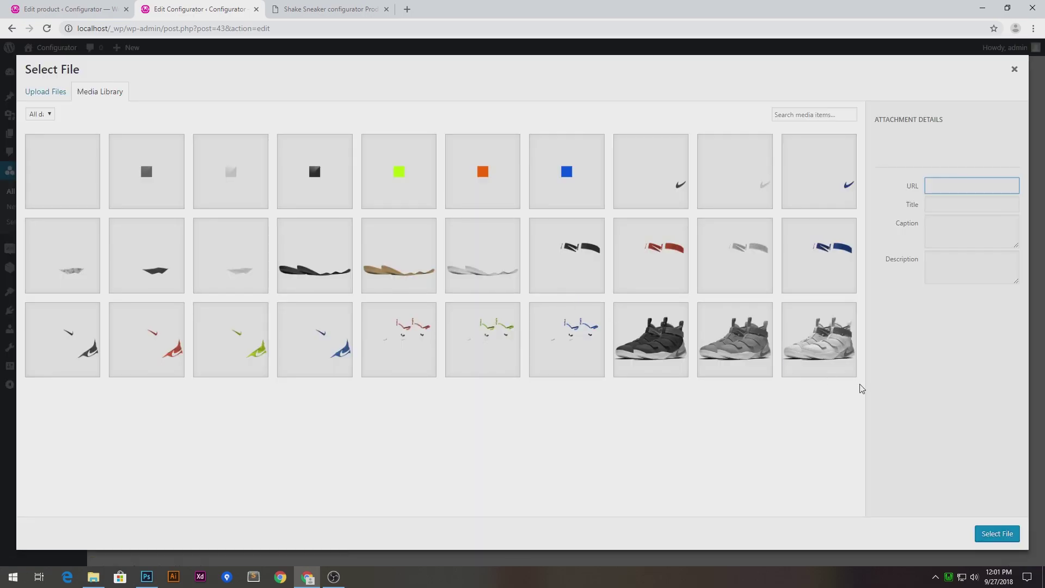
{"action": "left_click", "coordinate": [814, 348]}
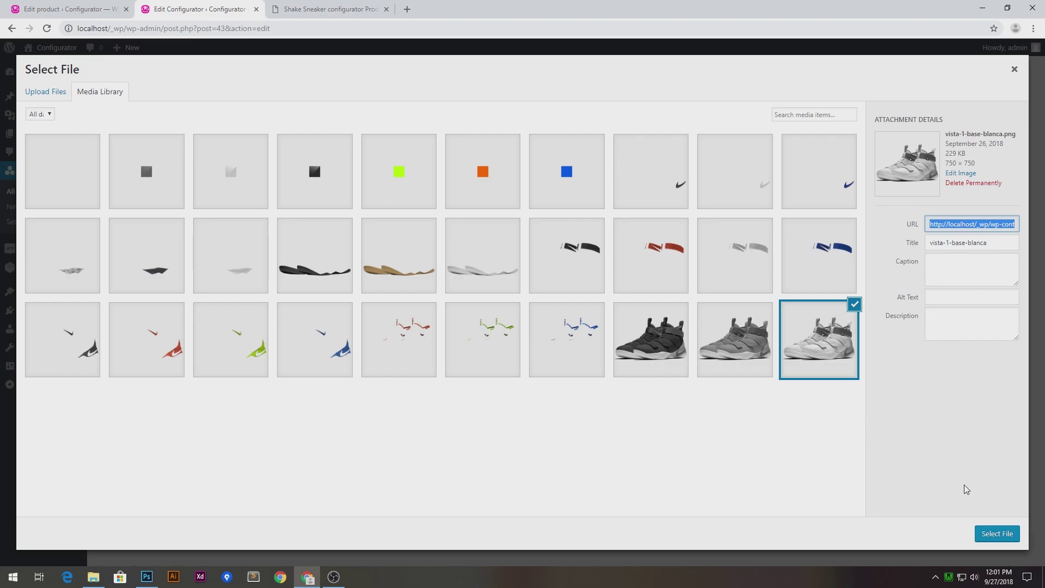
{"action": "left_click", "coordinate": [997, 534]}
Step: Give Base 3 the dark grey swatch icon and grey sneaker image, then reselect BASE COLOR
{"action": "left_click", "coordinate": [291, 347]}
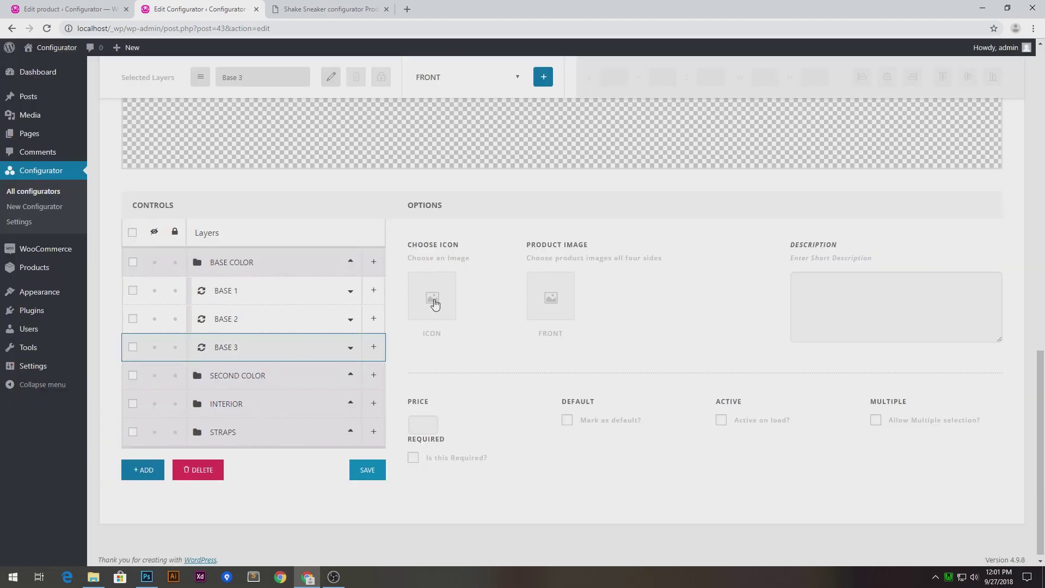
{"action": "left_click", "coordinate": [434, 299]}
{"action": "left_click", "coordinate": [147, 170]}
{"action": "left_click", "coordinate": [995, 532]}
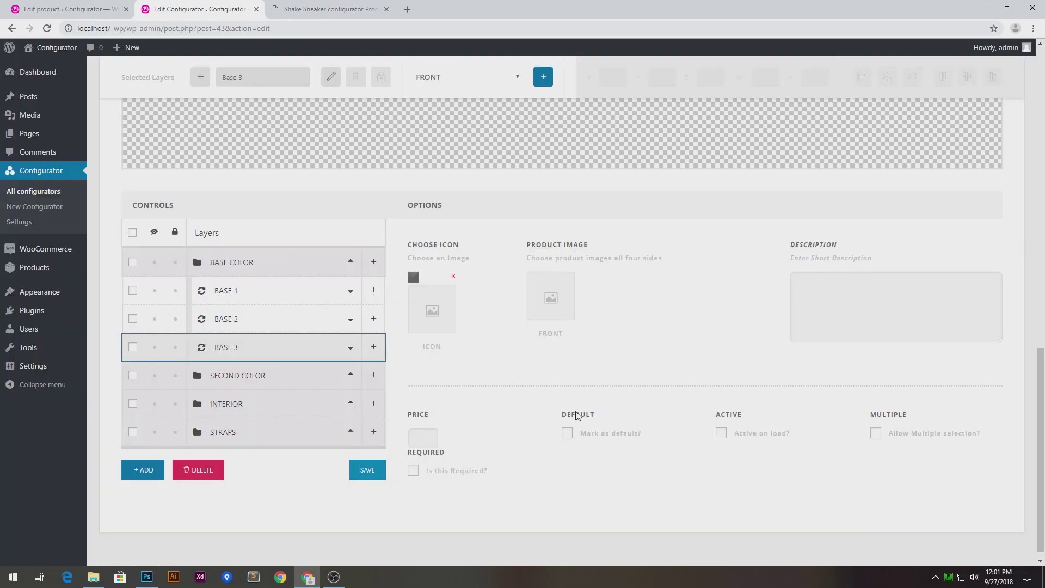
{"action": "left_click", "coordinate": [548, 313]}
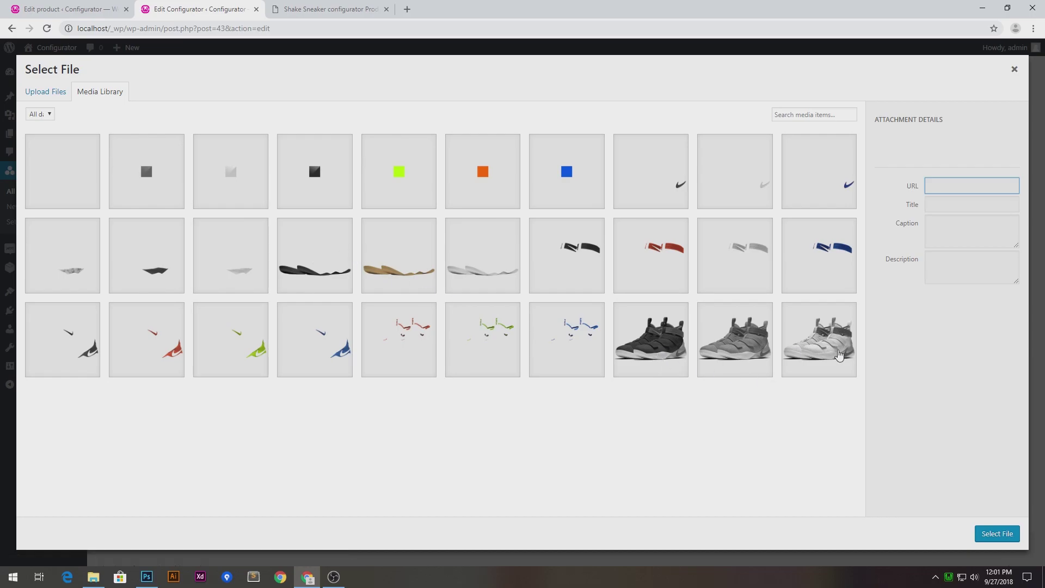
{"action": "left_click", "coordinate": [770, 350]}
{"action": "left_click", "coordinate": [997, 534]}
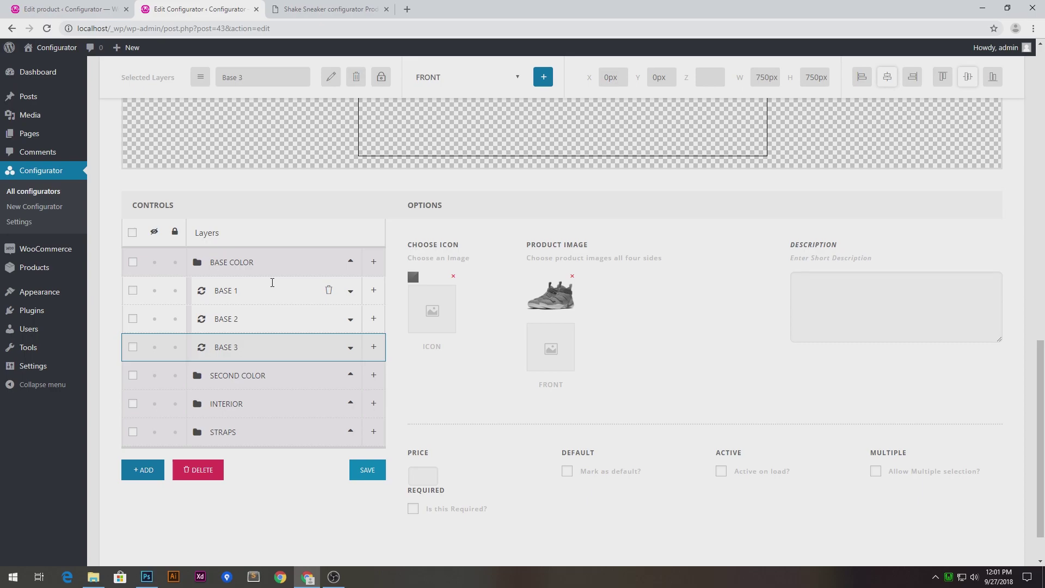
{"action": "double_click", "coordinate": [278, 268]}
{"action": "key", "text": "Return"}
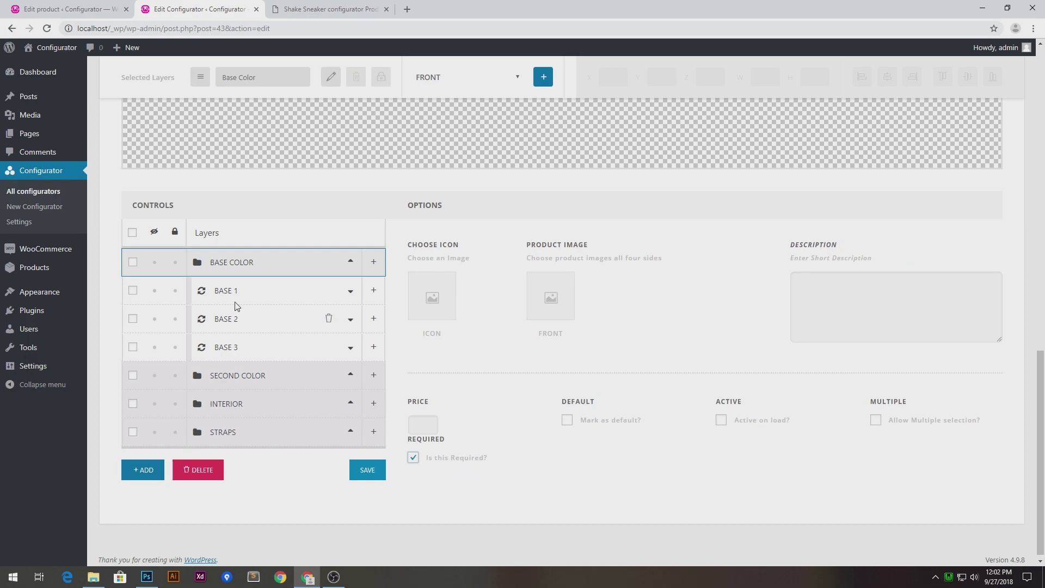
Step: Select the BASE 1 option, then bring up the live Sleipner sneaker configurator page
{"action": "double_click", "coordinate": [256, 290]}
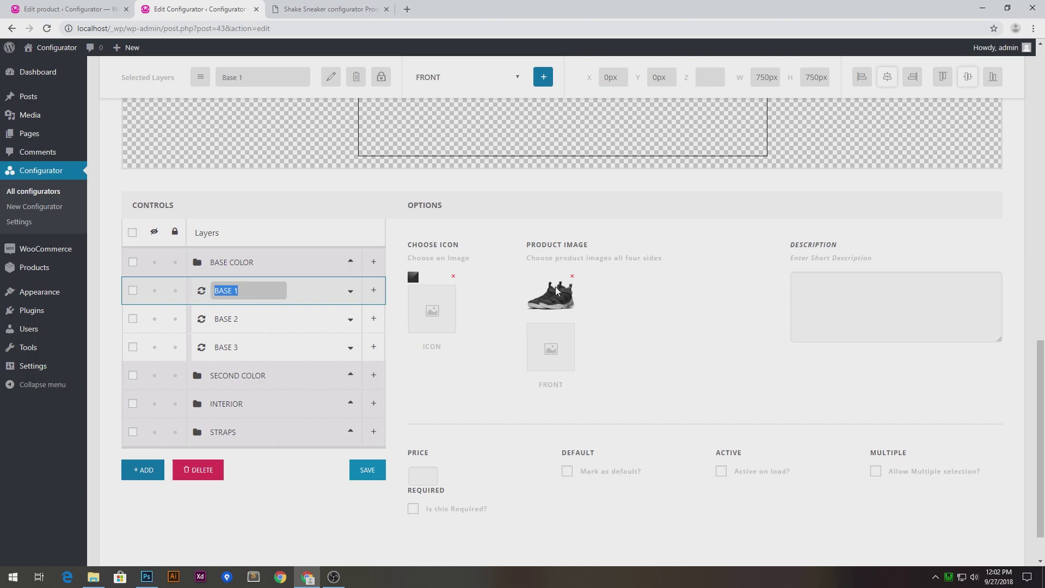
{"action": "key", "text": "ctrl+Tab"}
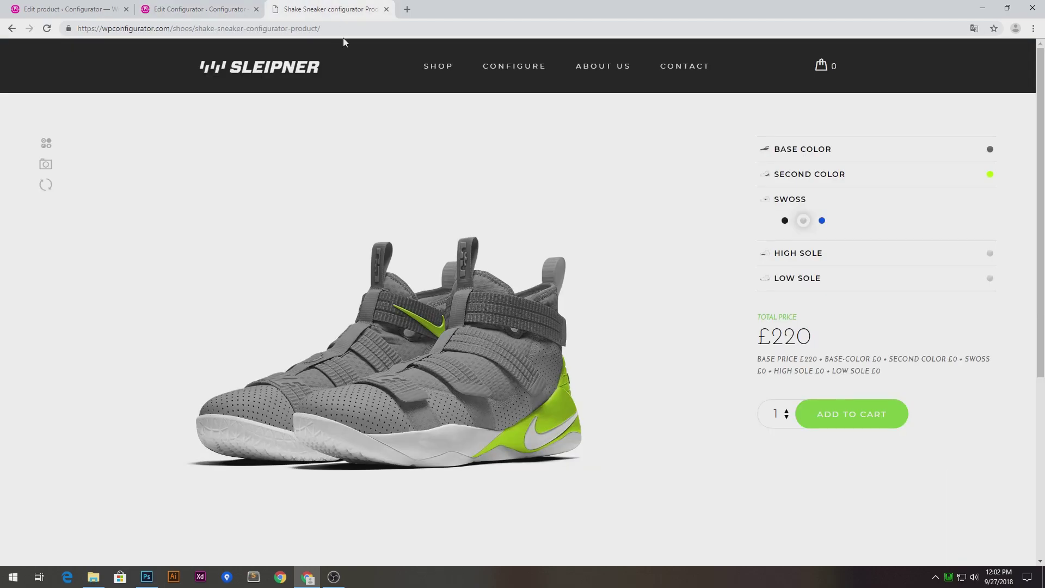
Step: Reload the Sleipner sneaker page to check its Base Color swatches, then return to the Sneakers config editor
{"action": "left_click", "coordinate": [47, 28]}
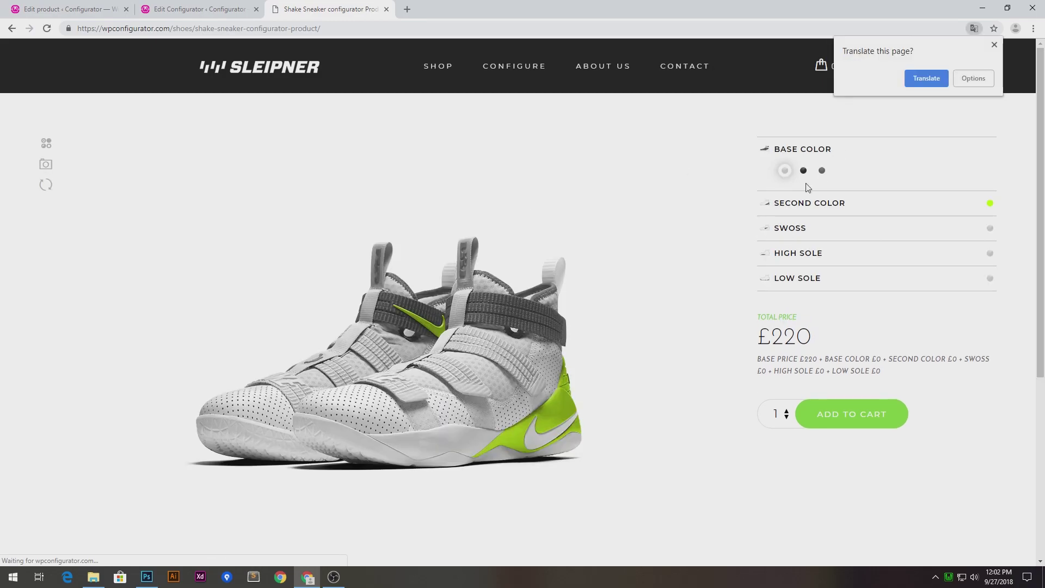
{"action": "left_click", "coordinate": [63, 8]}
{"action": "left_click", "coordinate": [193, 7]}
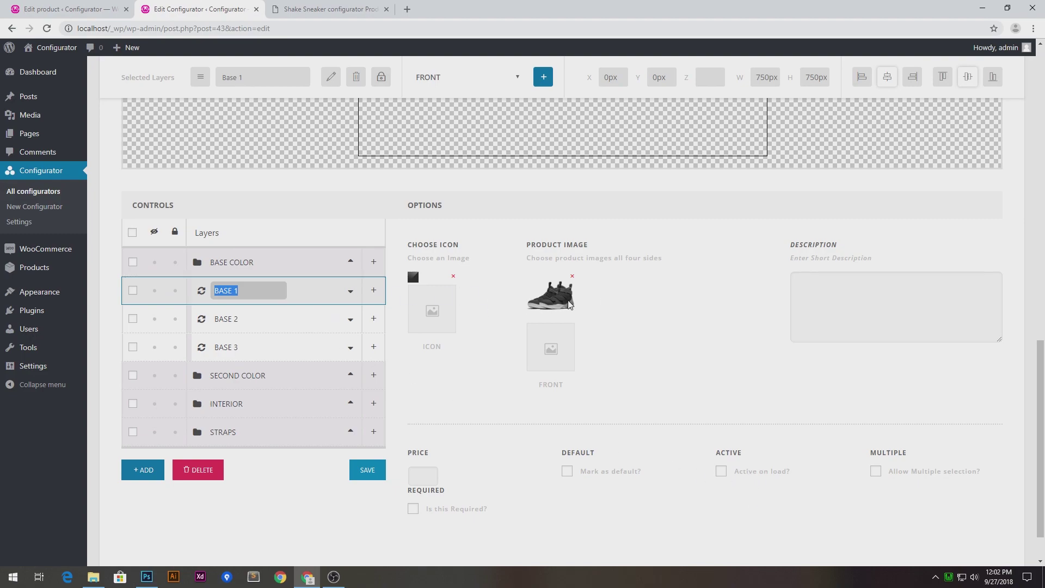
Step: Make BASE 1 active on load and enter 10 in its price field
{"action": "left_click", "coordinate": [752, 474]}
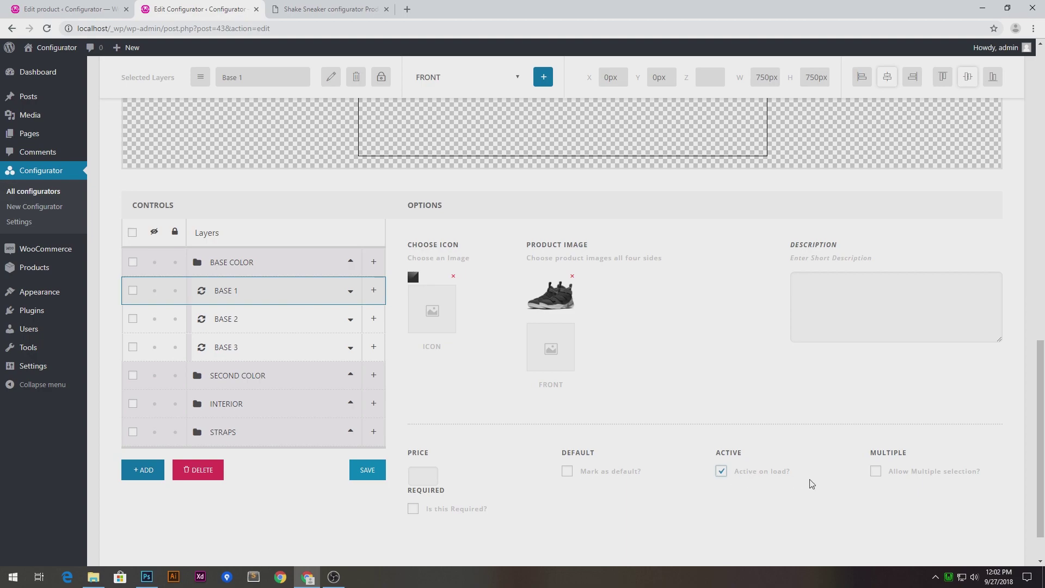
{"action": "left_click", "coordinate": [420, 472]}
{"action": "type", "text": "10"}
Step: Set the BASE 3 option's price to 5 and save the Sneakers config configurator
{"action": "left_click", "coordinate": [328, 319]}
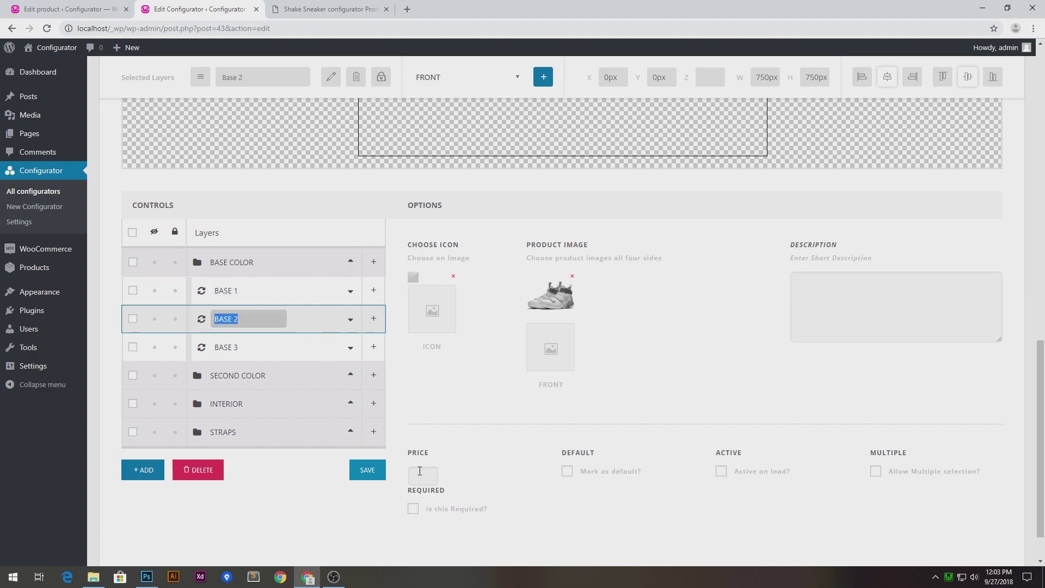
{"action": "left_click", "coordinate": [420, 473]}
{"action": "left_click", "coordinate": [327, 347]}
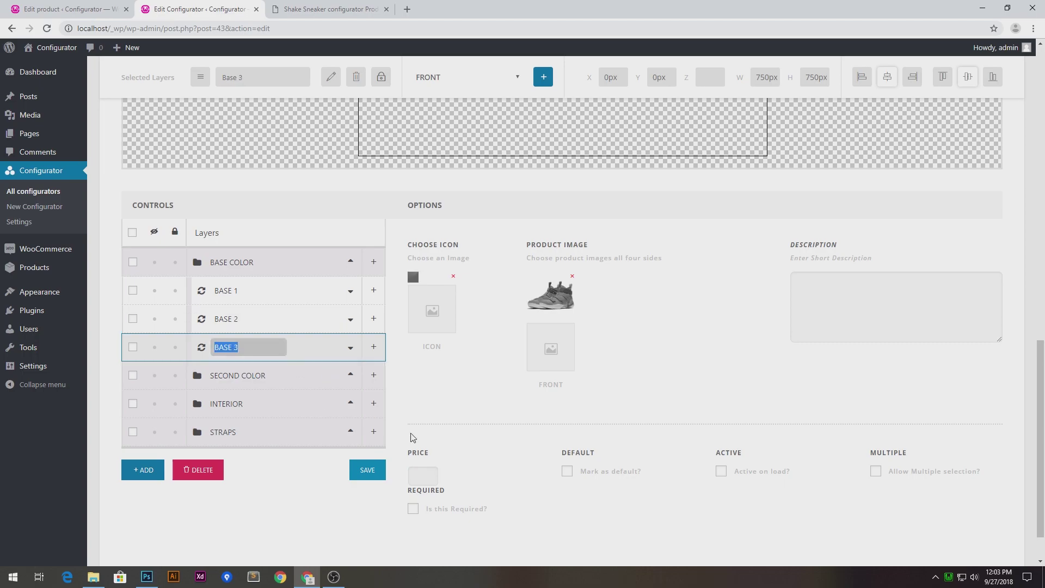
{"action": "left_click", "coordinate": [422, 474]}
{"action": "type", "text": "5"}
{"action": "left_click", "coordinate": [481, 482]}
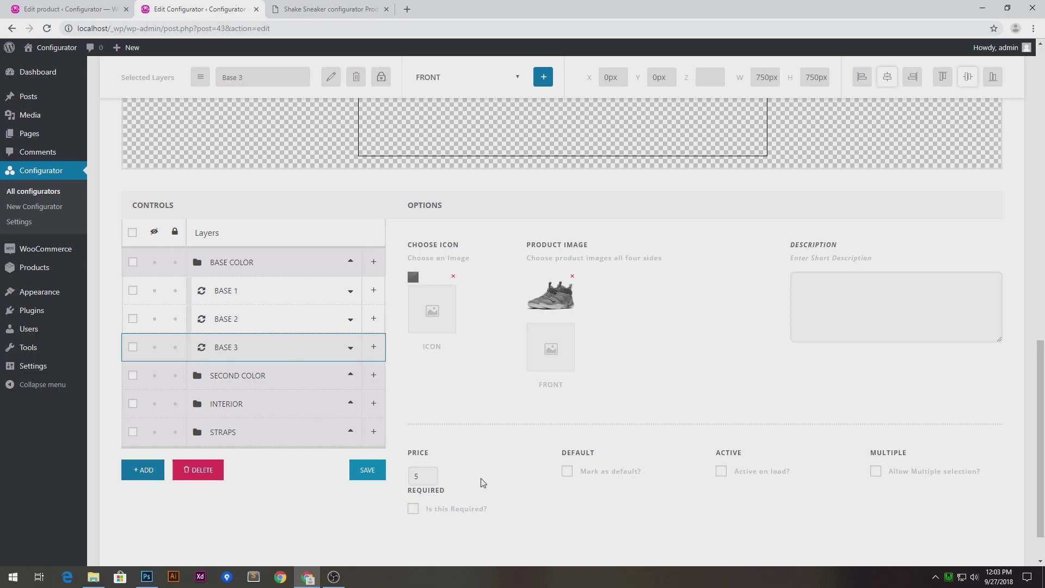
{"action": "left_click", "coordinate": [366, 471]}
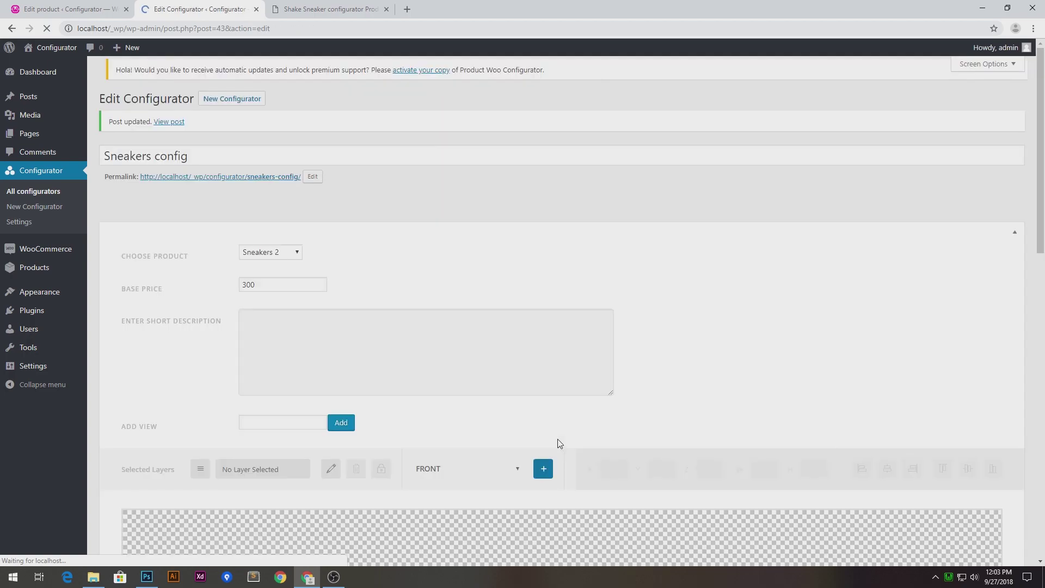
Step: Reload the Sneakers 2 product editor and choose Sneakers config as its configurator
{"action": "left_click", "coordinate": [64, 9]}
{"action": "left_click", "coordinate": [45, 28]}
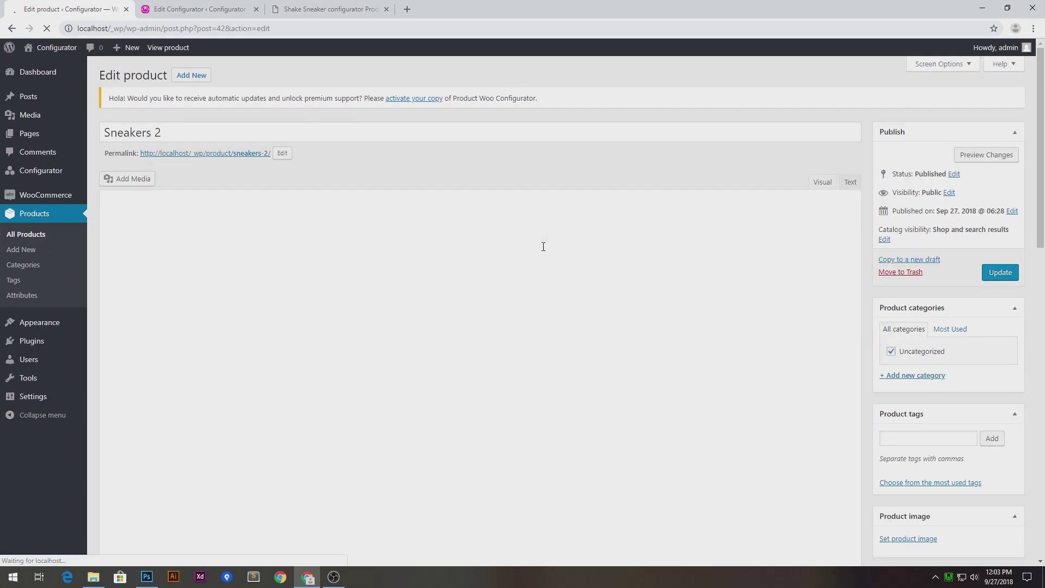
{"action": "scroll", "coordinate": [529, 297], "scroll_direction": "down", "scroll_amount": 3}
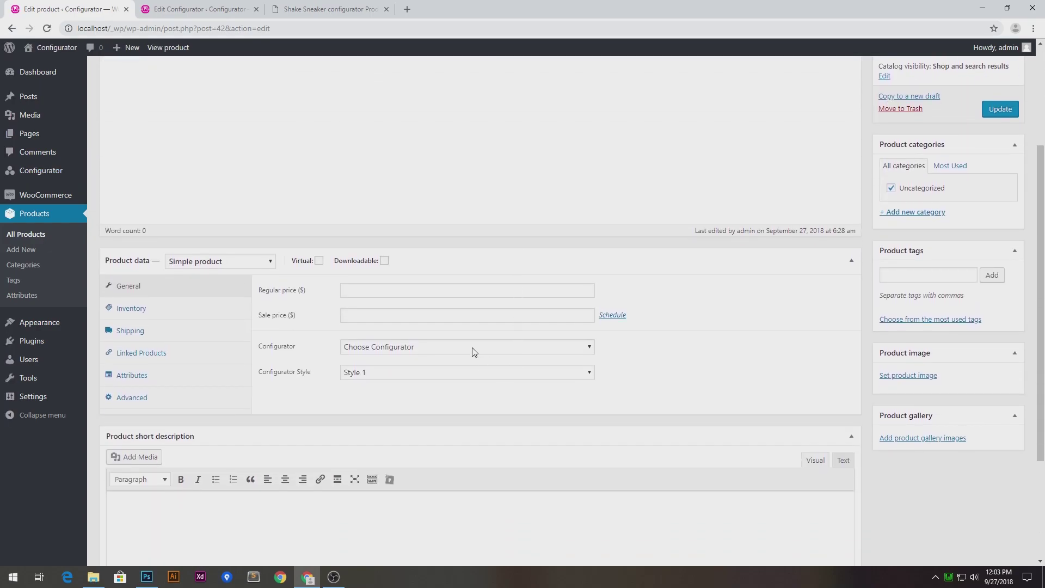
{"action": "left_click", "coordinate": [475, 350]}
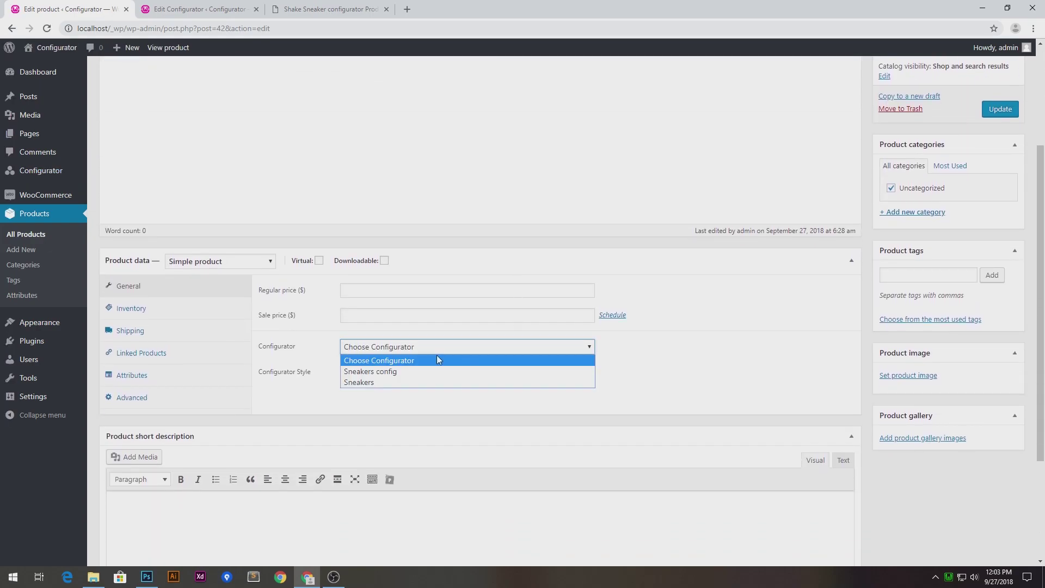
{"action": "left_click", "coordinate": [394, 372]}
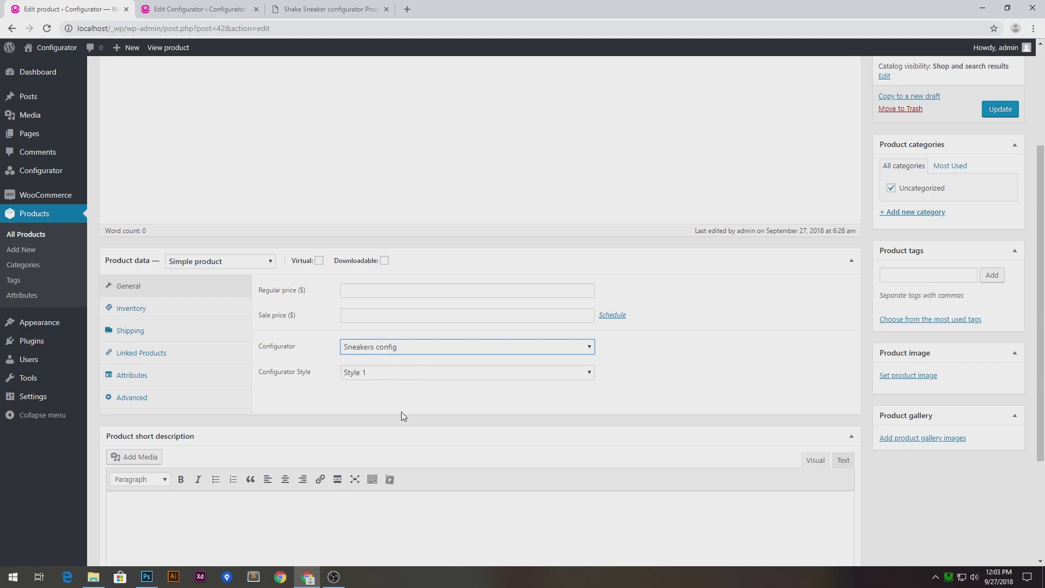
{"action": "left_click", "coordinate": [193, 9]}
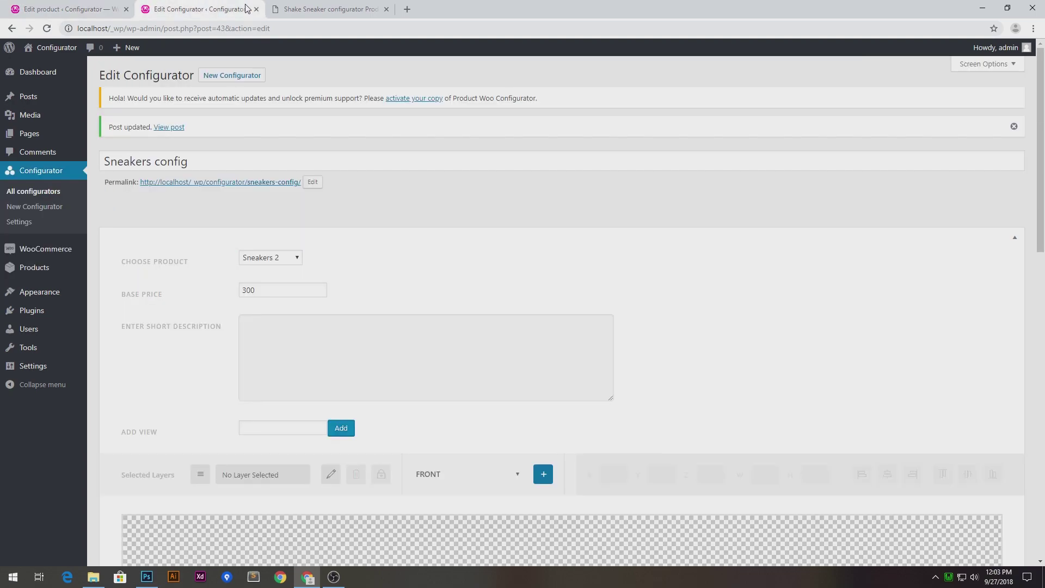
{"action": "left_click", "coordinate": [79, 6]}
Step: Set the Sneakers 2 regular price to 300 and update the product
{"action": "left_click", "coordinate": [371, 291]}
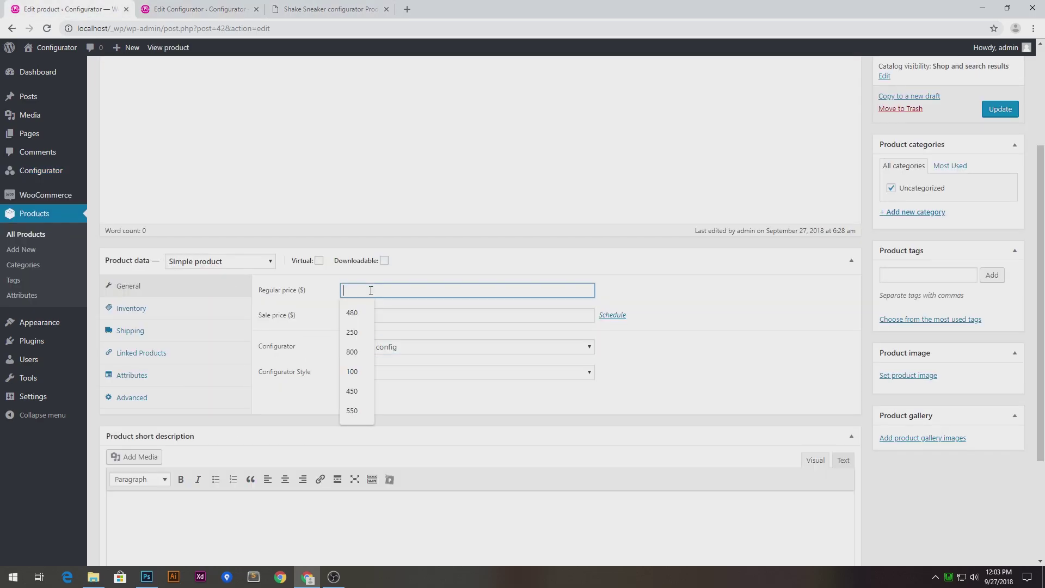
{"action": "type", "text": "300"}
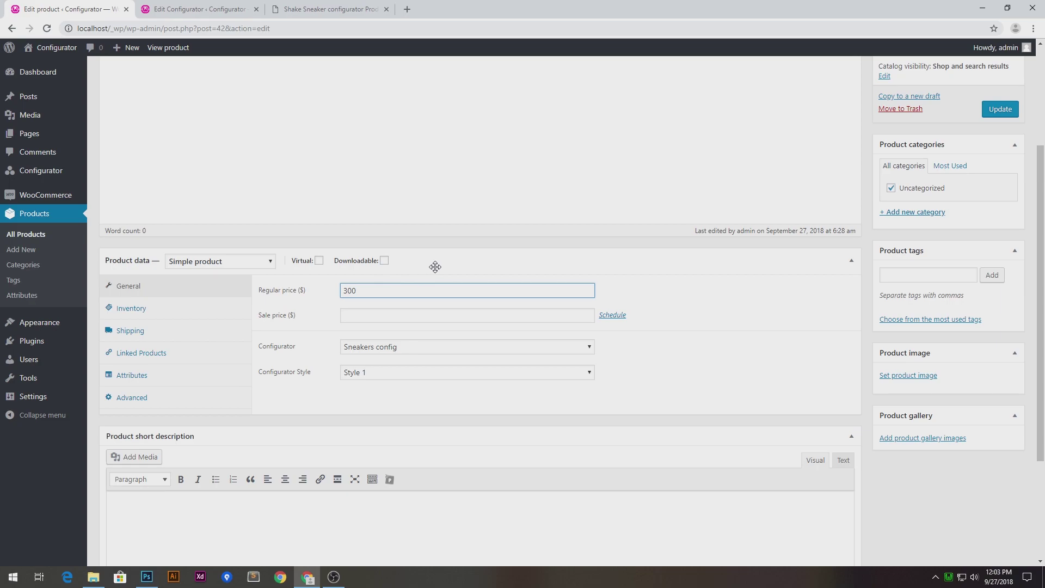
{"action": "left_click", "coordinate": [755, 331]}
{"action": "left_click", "coordinate": [999, 111]}
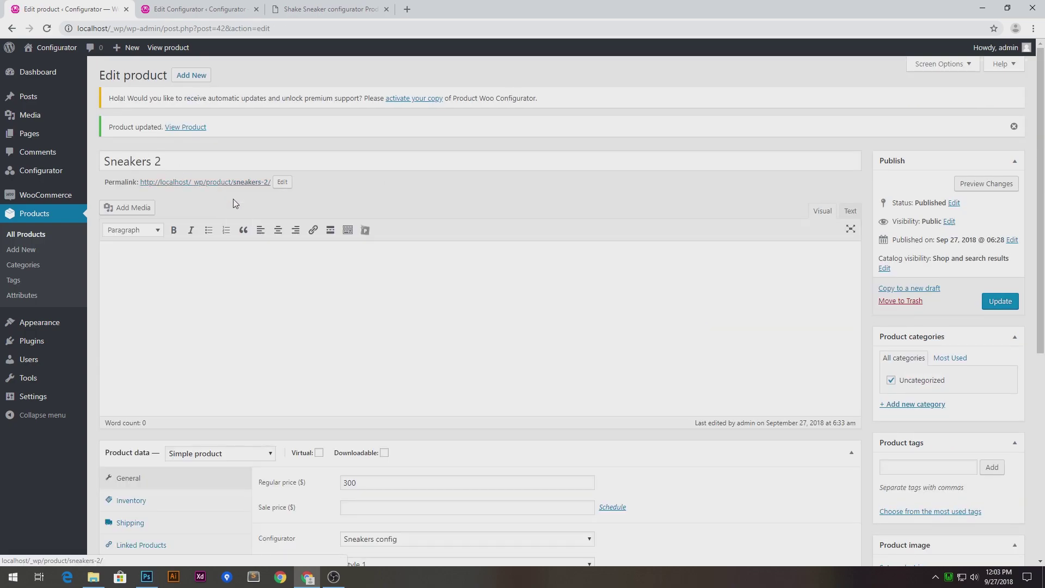
Step: Preview the live Sneakers 2 product page at $310, then return to the configurator editor
{"action": "left_click", "coordinate": [222, 182], "text": "shift"}
{"action": "left_click_drag", "start_coordinate": [54, 8], "coordinate": [293, 5]}
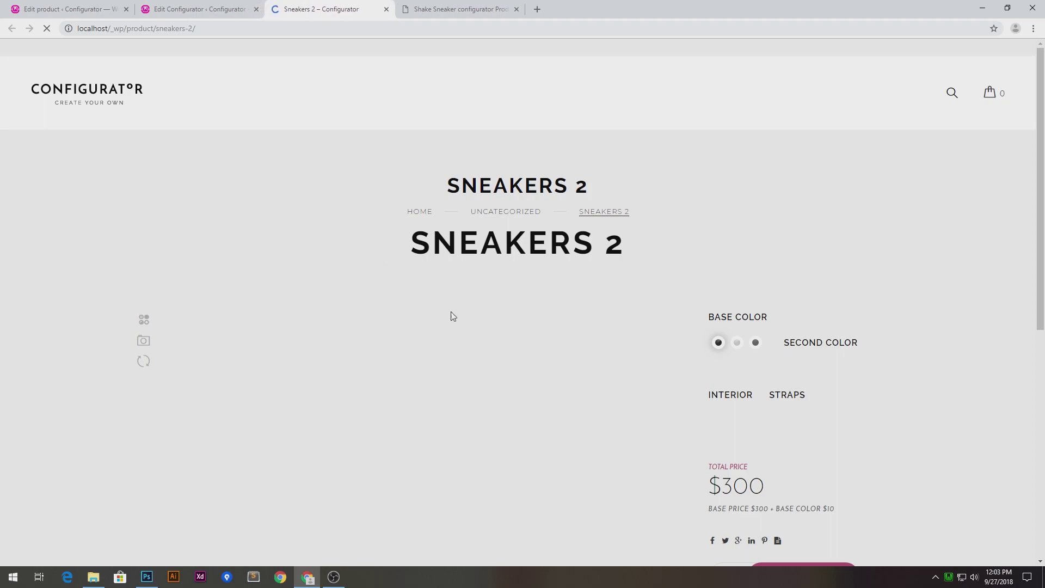
{"action": "scroll", "coordinate": [452, 351], "scroll_direction": "down", "scroll_amount": 4}
{"action": "scroll", "coordinate": [454, 349], "scroll_direction": "up", "scroll_amount": 1}
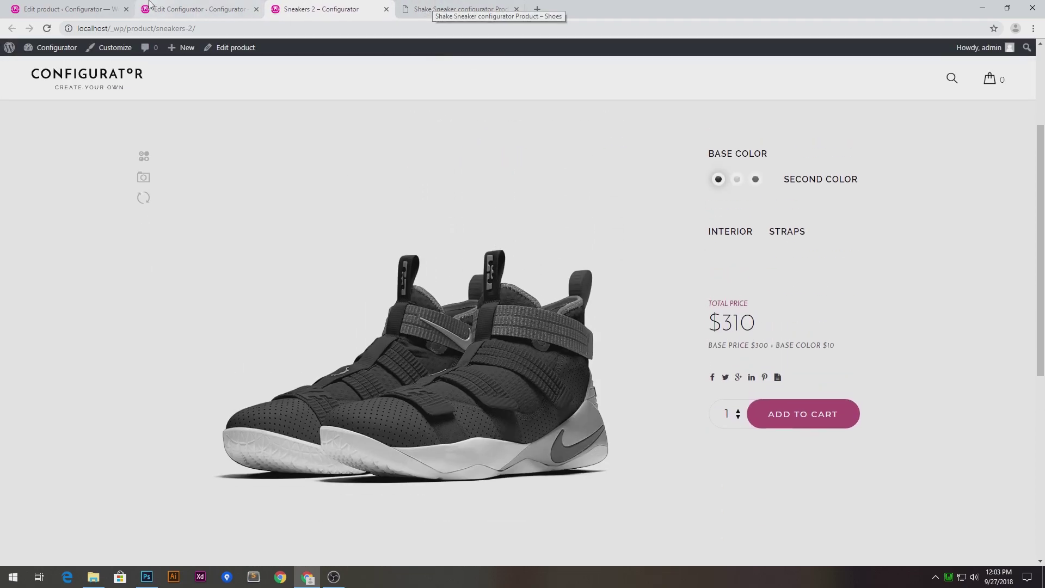
{"action": "left_click", "coordinate": [185, 9]}
Step: Add a new option under SECOND COLOR and begin renaming it
{"action": "scroll", "coordinate": [296, 292], "scroll_direction": "down", "scroll_amount": 13}
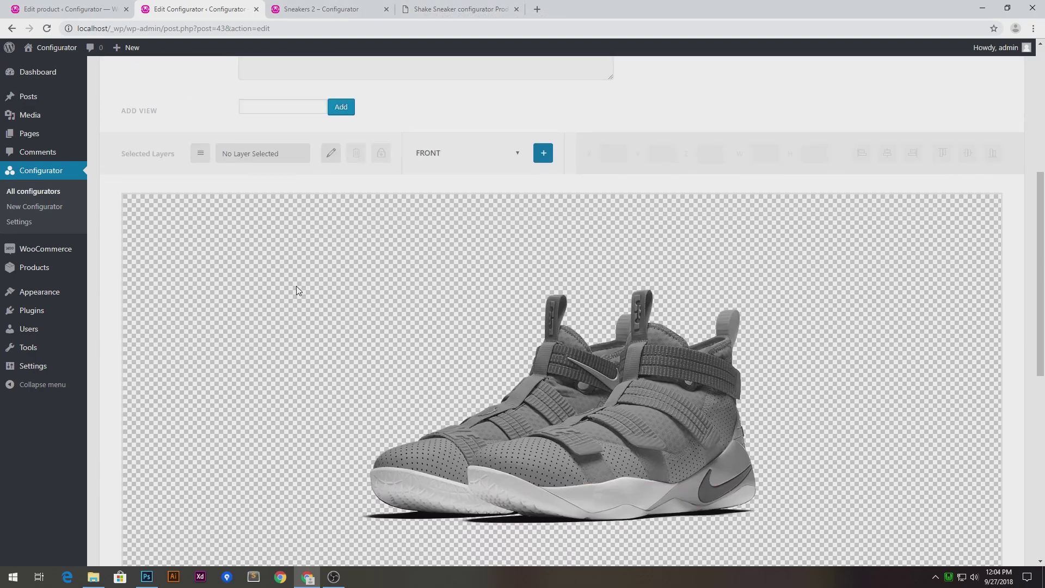
{"action": "left_click", "coordinate": [375, 371]}
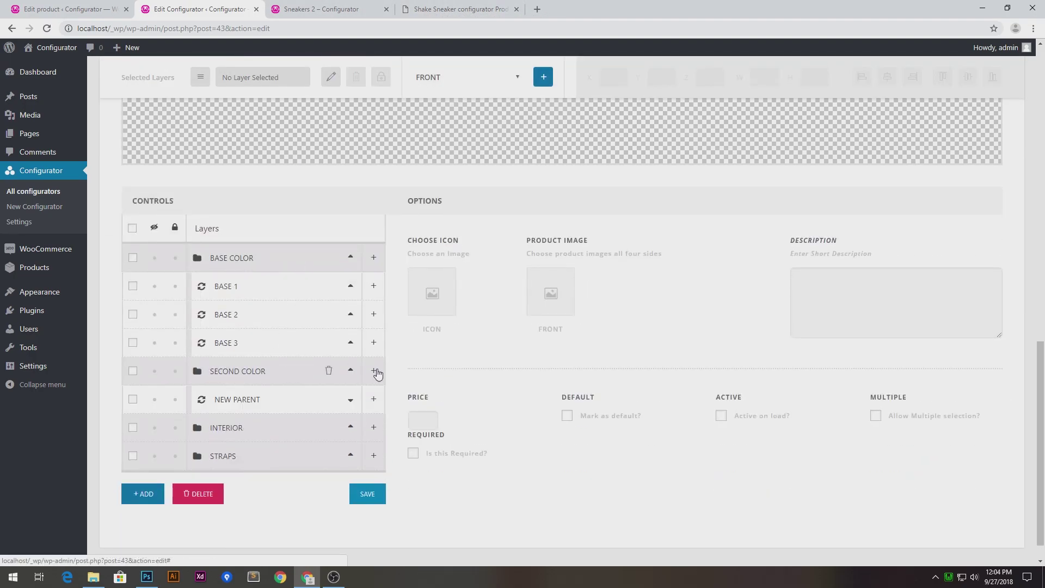
{"action": "double_click", "coordinate": [241, 400]}
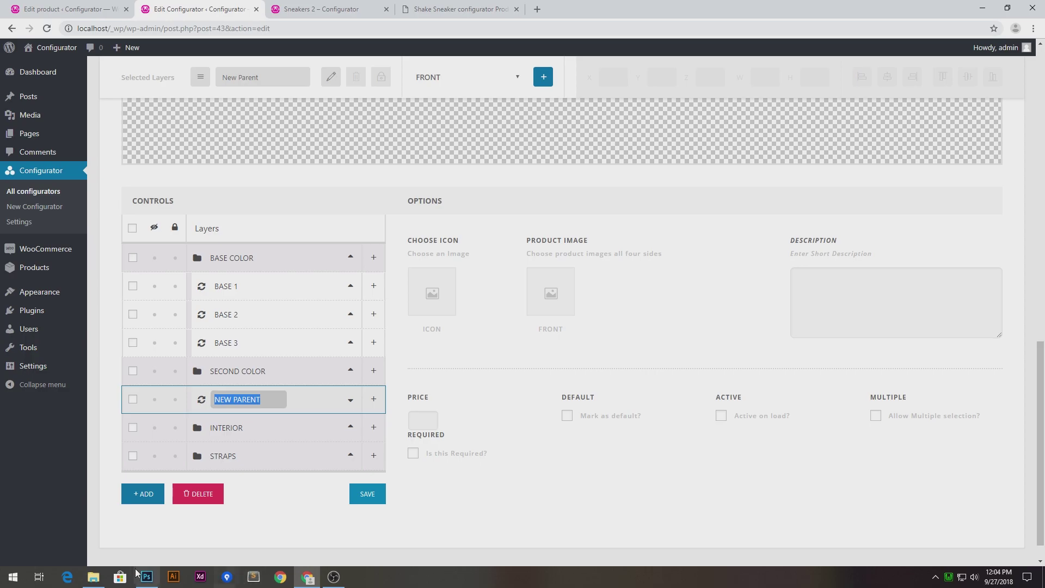
Step: In Photoshop, toggle the Second Color layer variants to compare their colours
{"action": "left_click", "coordinate": [146, 577]}
{"action": "left_click", "coordinate": [944, 151]}
{"action": "left_click", "coordinate": [922, 151]}
{"action": "left_click", "coordinate": [921, 152]}
{"action": "left_click", "coordinate": [943, 151]}
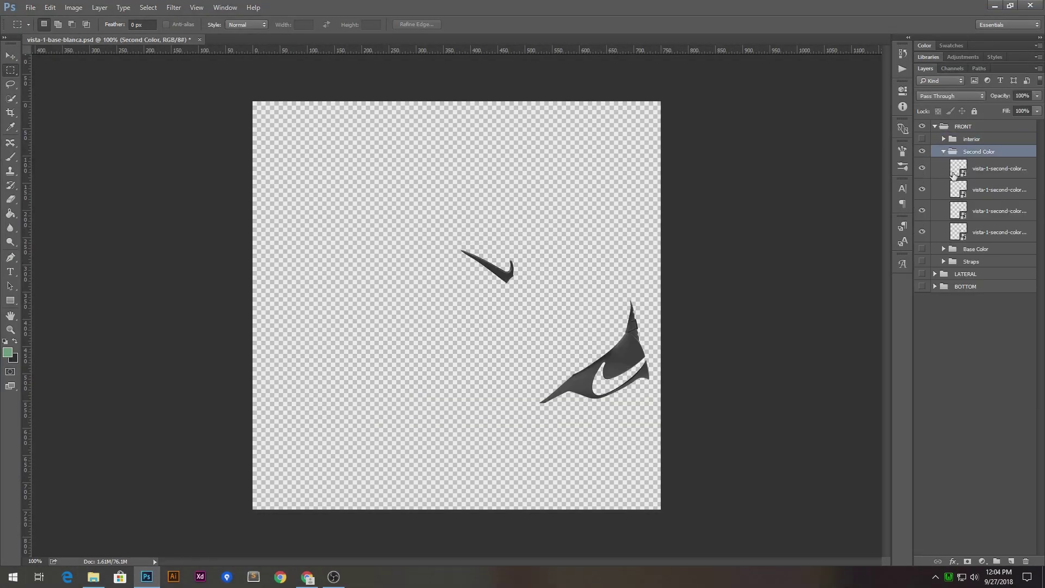
{"action": "left_click_drag", "start_coordinate": [924, 228], "coordinate": [922, 171]}
{"action": "left_click", "coordinate": [922, 168]}
{"action": "left_click", "coordinate": [922, 189]}
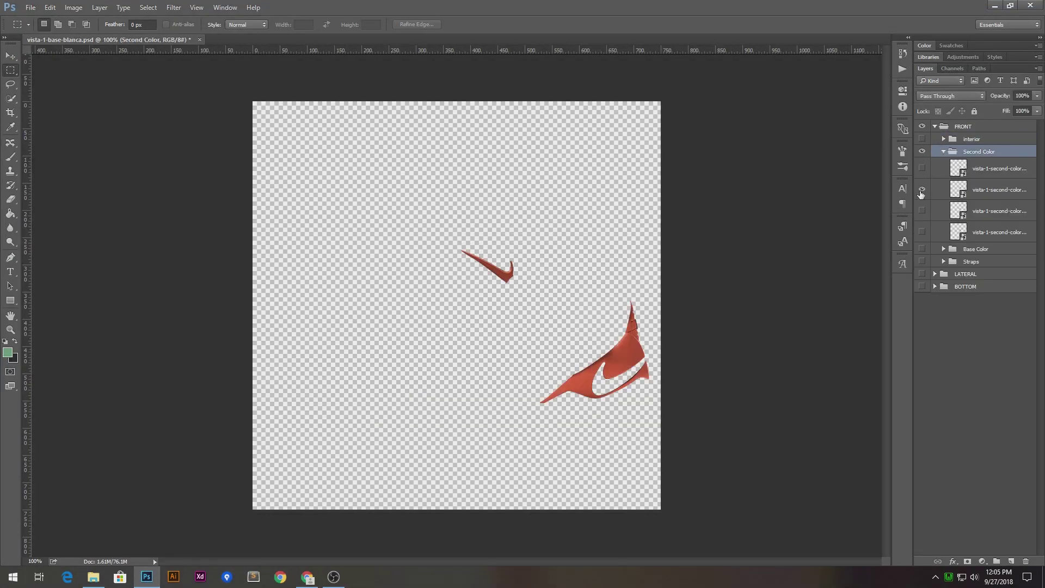
{"action": "left_click", "coordinate": [922, 168], "text": "alt"}
{"action": "key", "text": "alt+Tab"}
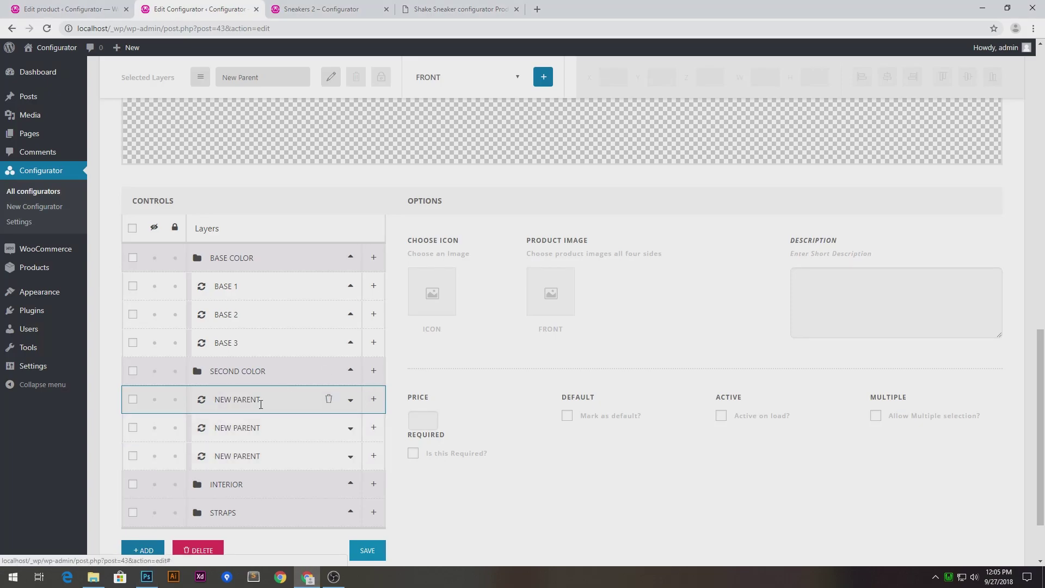
Step: Rename the new SECOND COLOR options ORANGE, BLUE and BLACK (typed as 'NLACK')
{"action": "triple_click", "coordinate": [226, 400]}
{"action": "type", "text": "ORANGE"}
{"action": "key", "text": "Tab"}
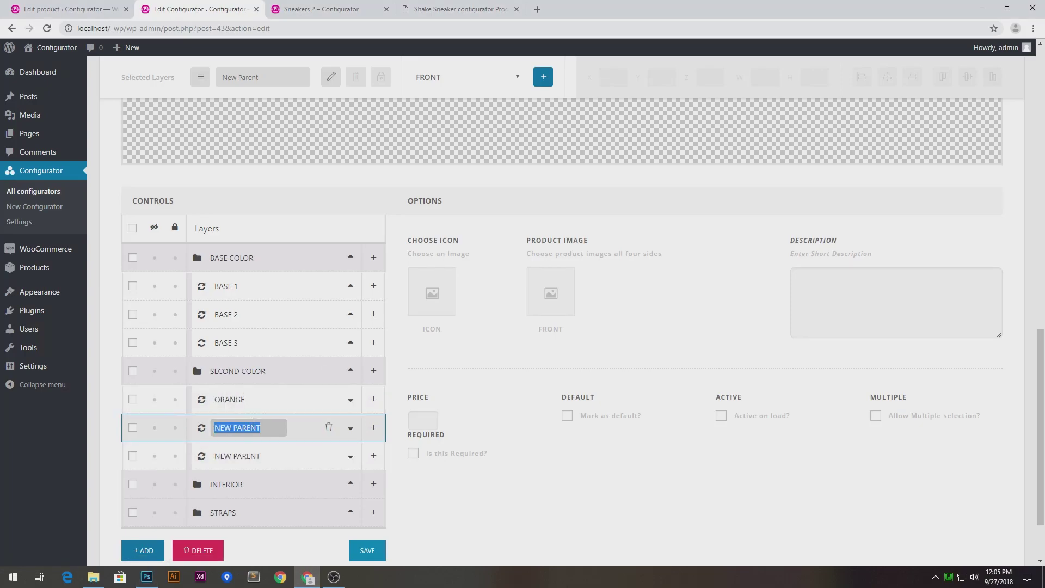
{"action": "type", "text": "BLUE"}
{"action": "key", "text": "Tab"}
{"action": "type", "text": "N"}
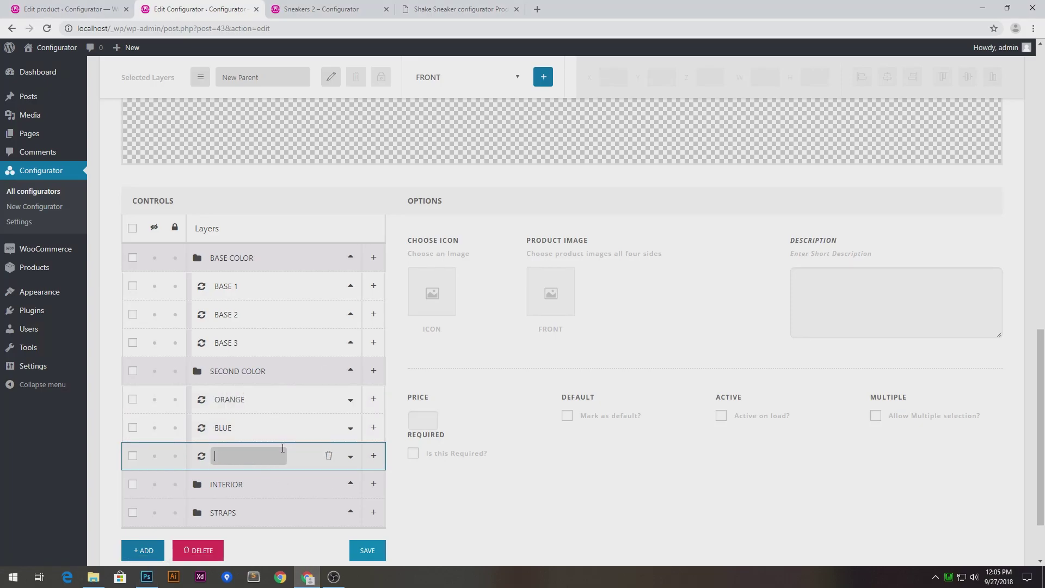
{"action": "type", "text": "LACK"}
Step: Add a fourth SECOND COLOR option and name it GREEN
{"action": "left_click", "coordinate": [373, 370]}
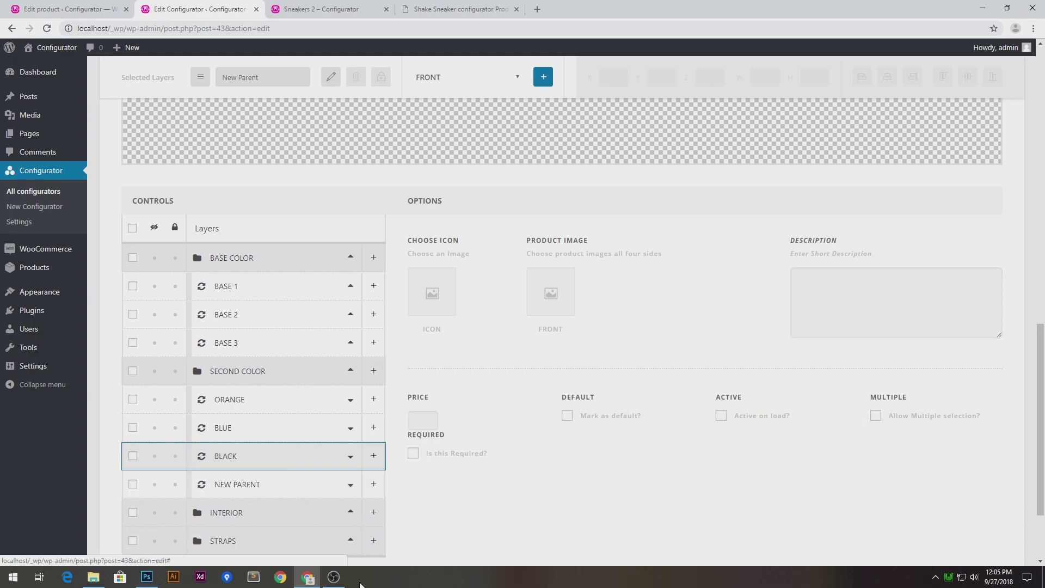
{"action": "left_click", "coordinate": [148, 578]}
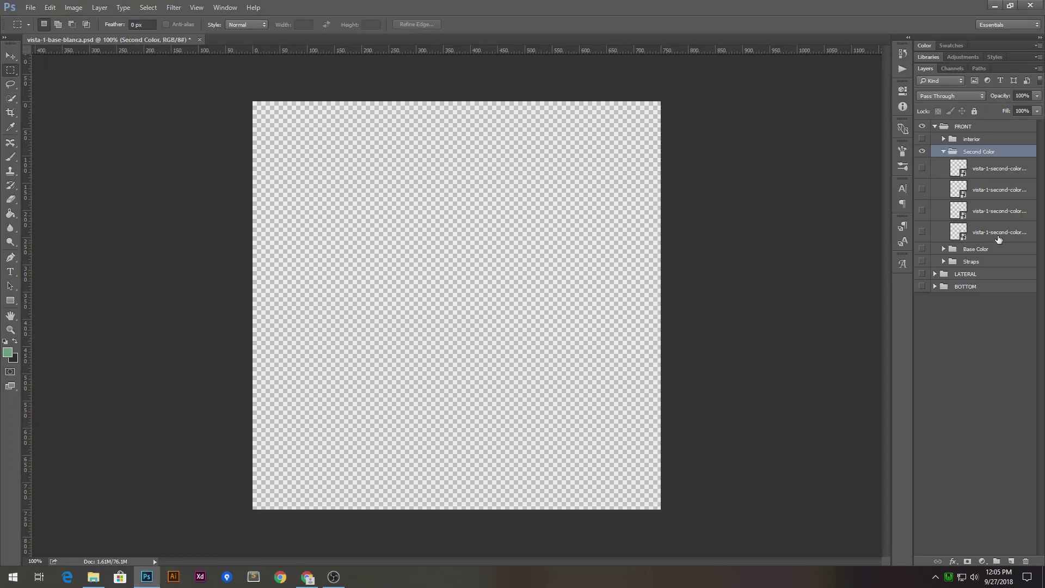
{"action": "left_click", "coordinate": [922, 189]}
{"action": "left_click", "coordinate": [922, 232]}
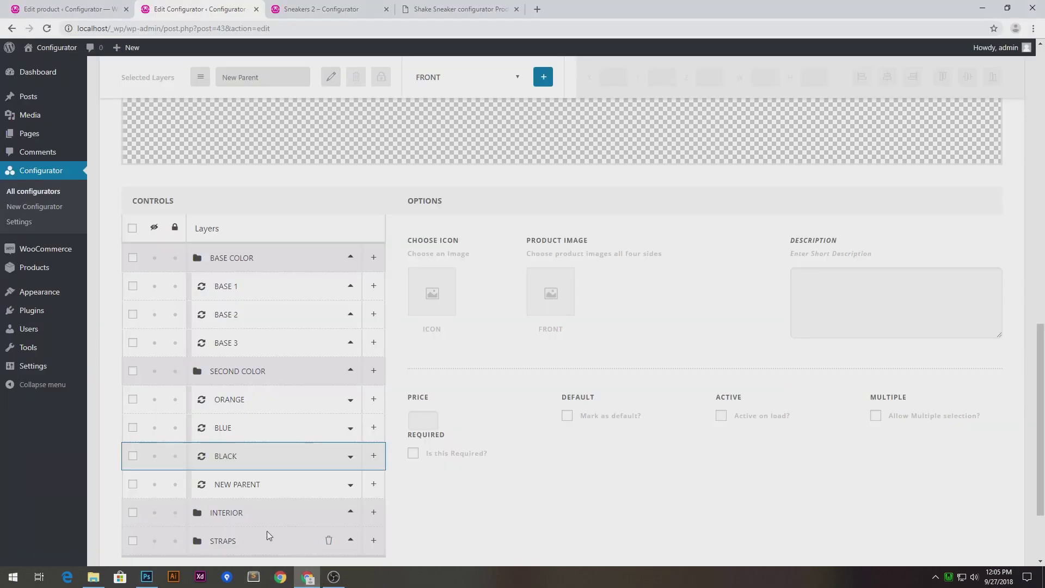
{"action": "double_click", "coordinate": [237, 485]}
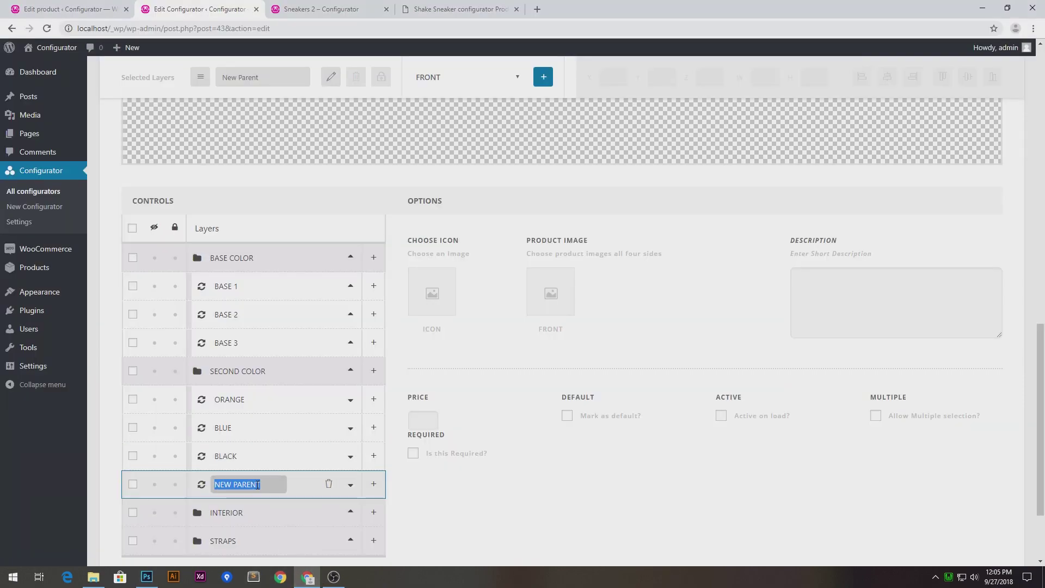
{"action": "type", "text": "GREEN"}
{"action": "key", "text": "Return"}
Step: Give the selected option the black square icon and its matching shoe-part product image
{"action": "left_click", "coordinate": [436, 294]}
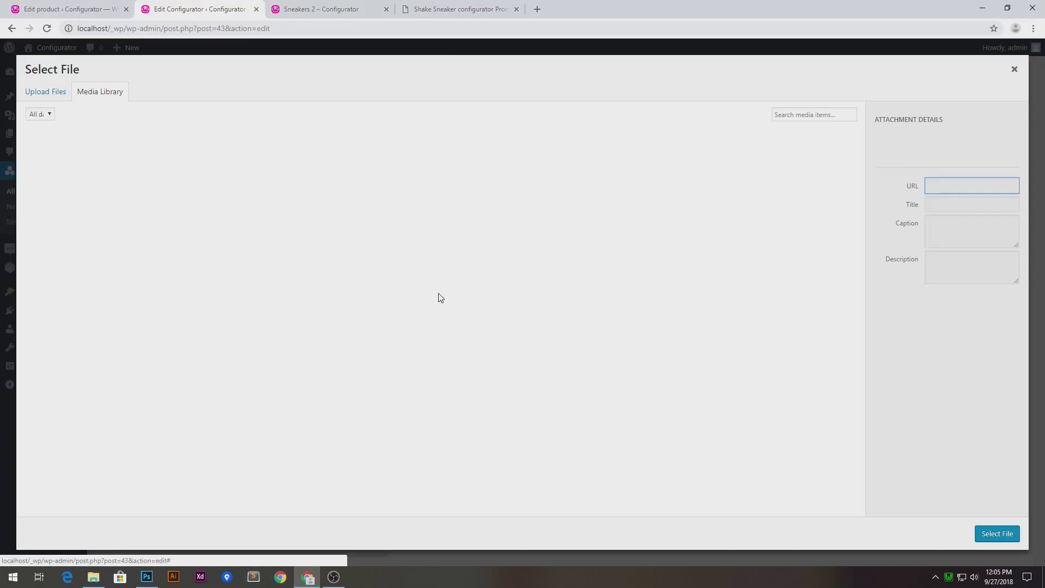
{"action": "left_click", "coordinate": [343, 193]}
{"action": "left_click", "coordinate": [987, 534]}
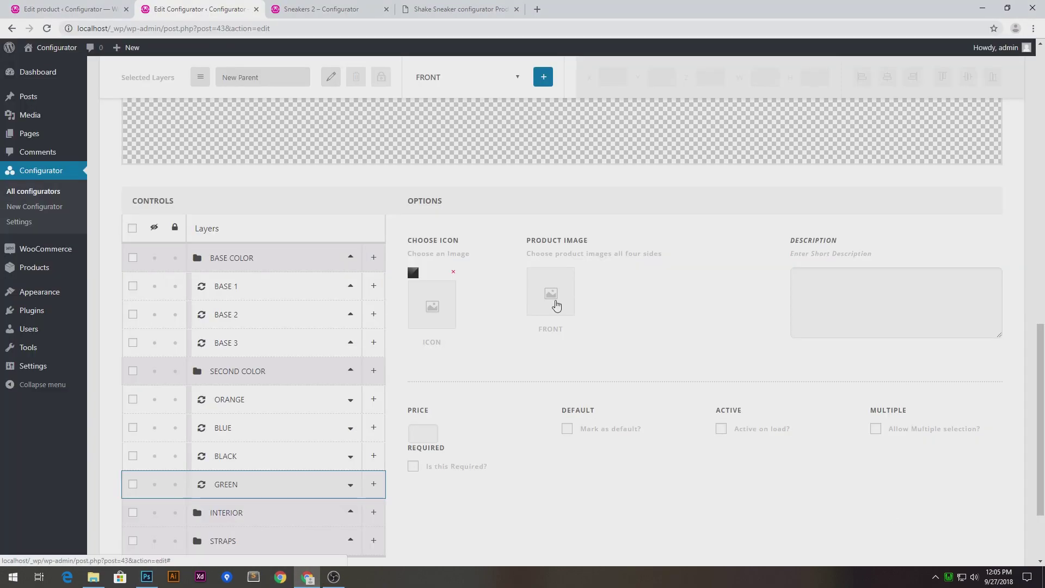
{"action": "left_click", "coordinate": [555, 303]}
{"action": "left_click", "coordinate": [81, 360]}
{"action": "left_click", "coordinate": [997, 534]}
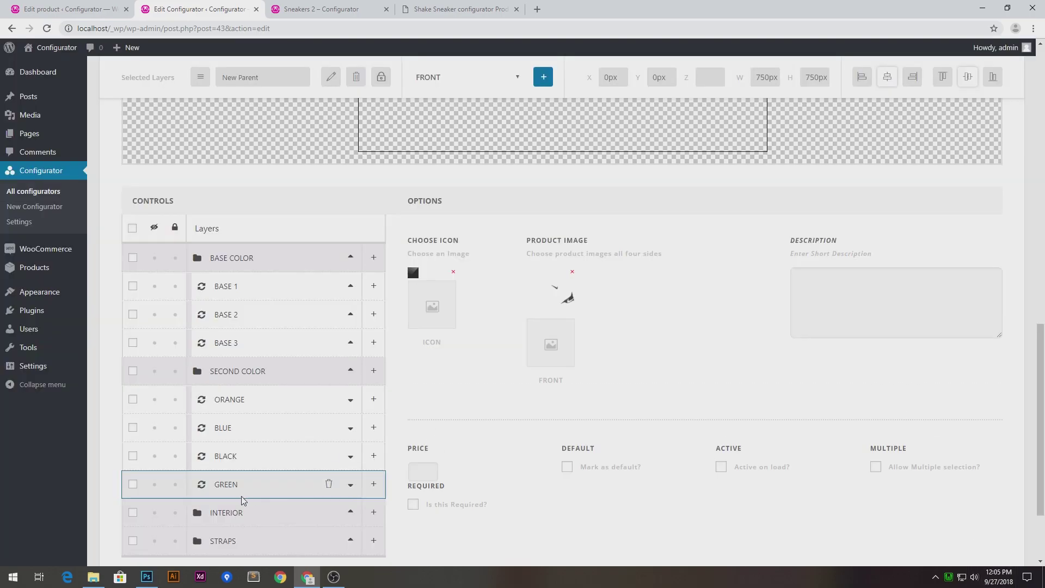
Step: Swap the option names so one reads BLACK and the other Green
{"action": "double_click", "coordinate": [225, 486]}
{"action": "type", "text": "BLACK"}
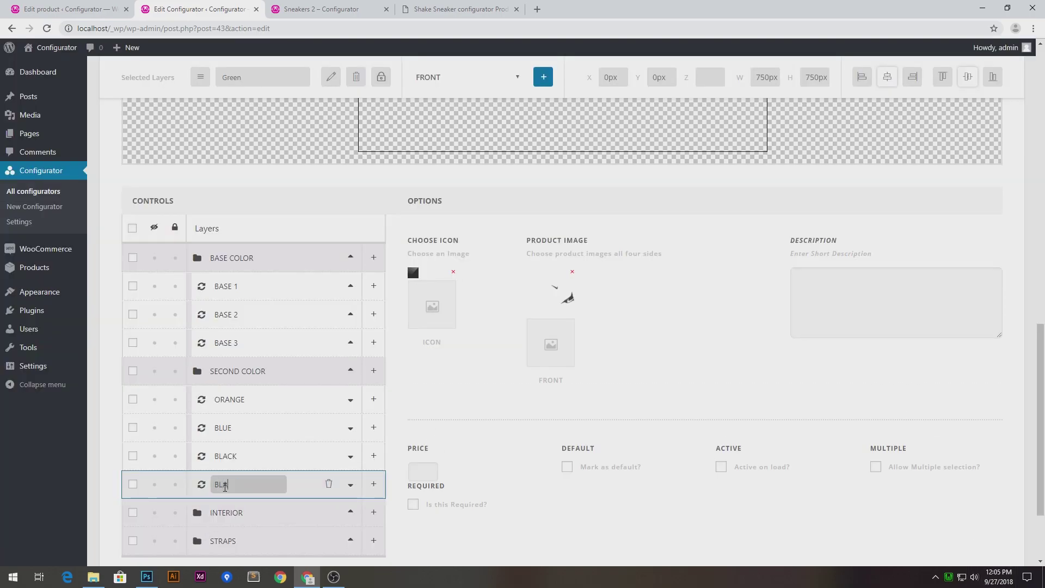
{"action": "double_click", "coordinate": [252, 448]}
{"action": "type", "text": "Green"}
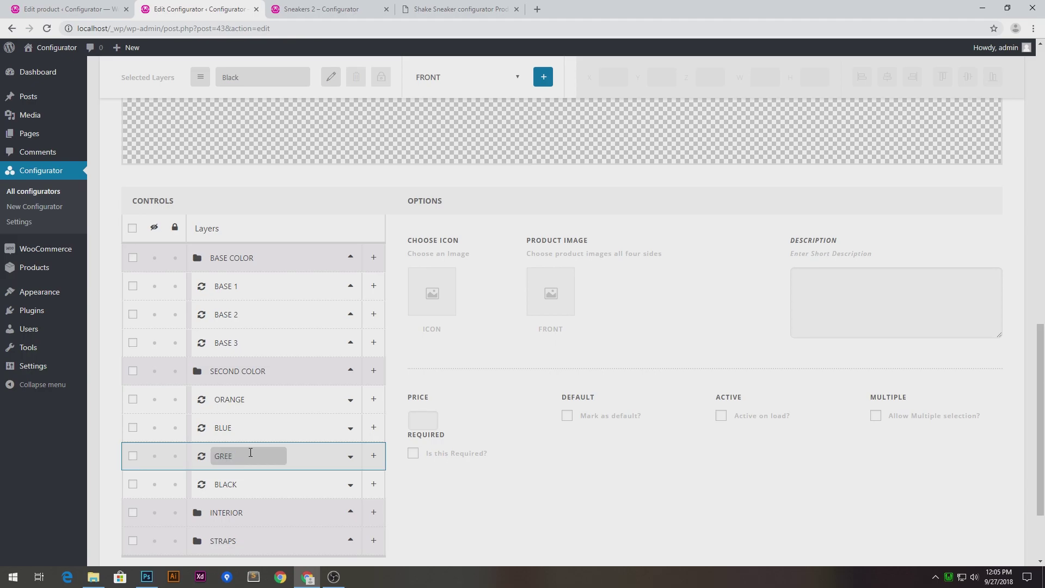
{"action": "key", "text": "Return"}
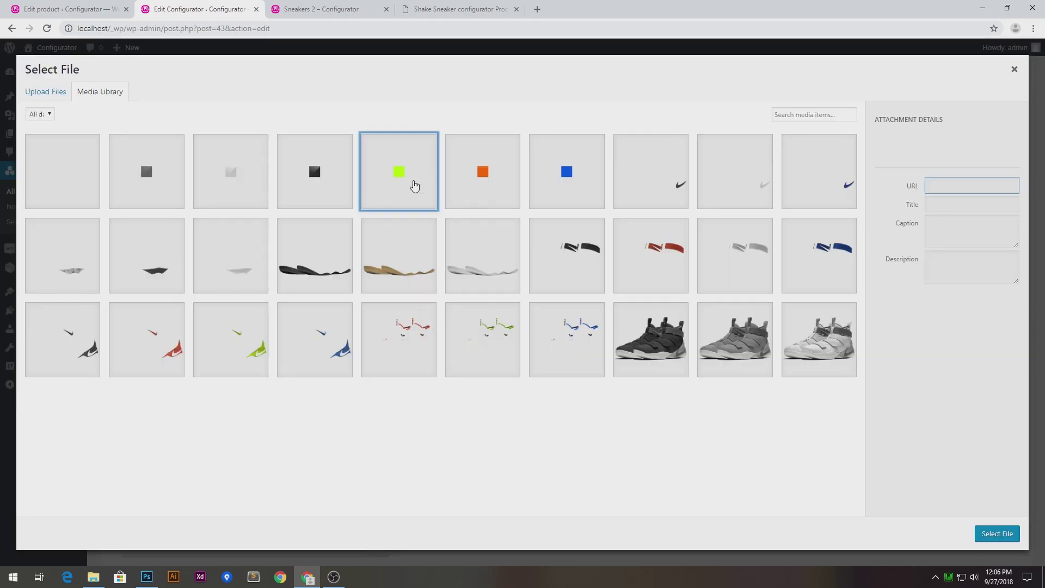
Step: Give GREEN the green square icon and green swoosh product image
{"action": "left_click", "coordinate": [413, 184]}
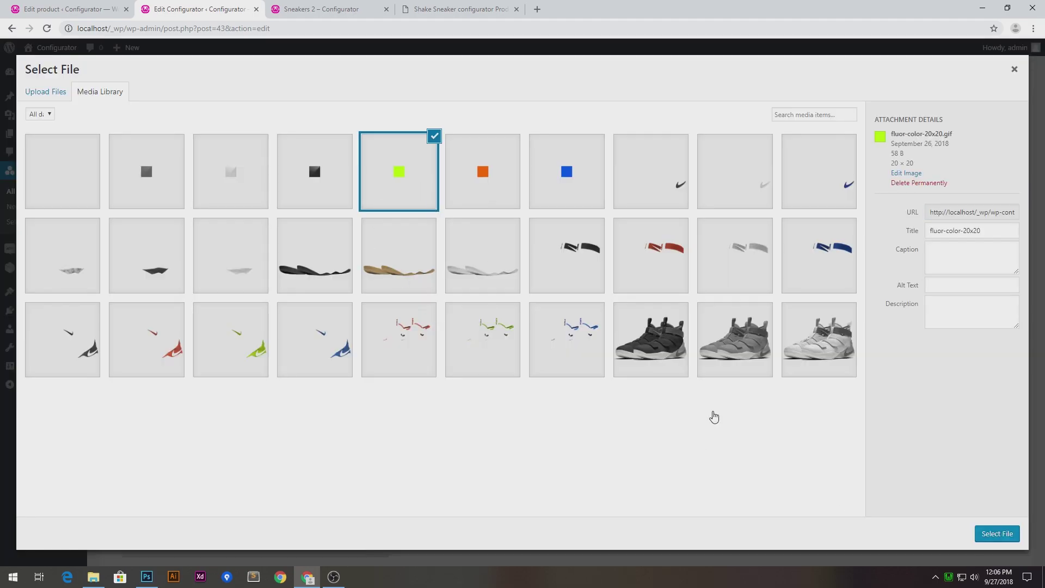
{"action": "left_click", "coordinate": [998, 534]}
{"action": "left_click", "coordinate": [551, 294]}
{"action": "left_click", "coordinate": [997, 533]}
Step: Give BLUE the blue square icon and blue swoosh product image
{"action": "left_click", "coordinate": [273, 428]}
{"action": "left_click", "coordinate": [432, 306]}
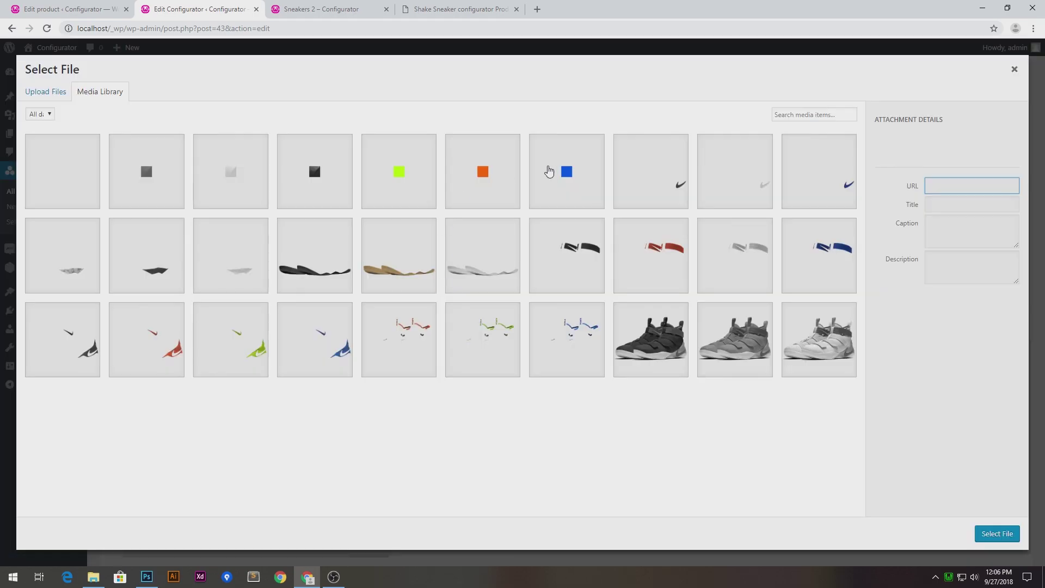
{"action": "left_click", "coordinate": [567, 172]}
{"action": "left_click", "coordinate": [997, 533]}
{"action": "left_click", "coordinate": [563, 314]}
{"action": "left_click", "coordinate": [315, 340]}
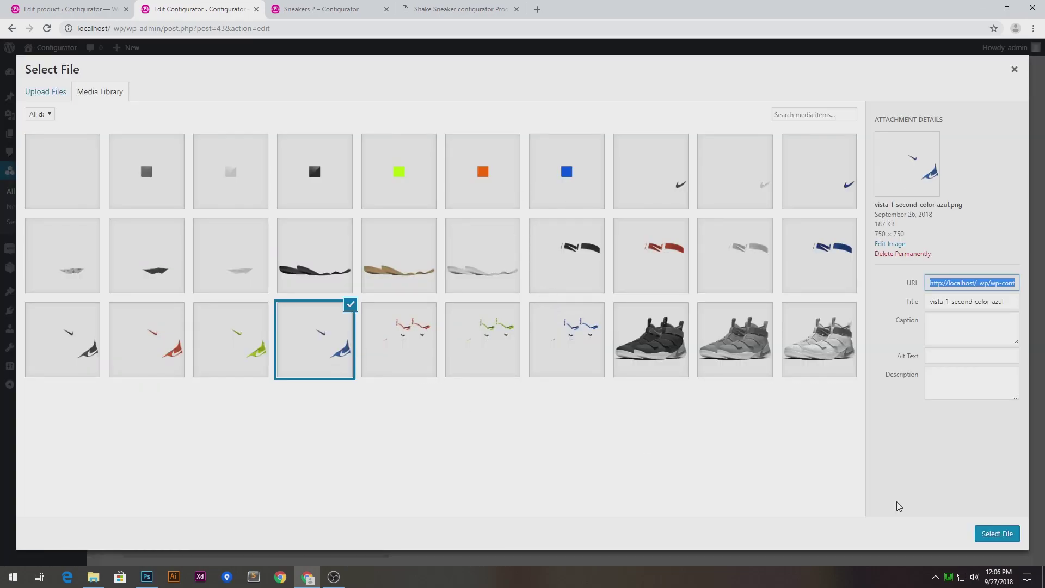
{"action": "left_click", "coordinate": [998, 533]}
Step: Give ORANGE the orange square icon and red swoosh product image
{"action": "left_click", "coordinate": [422, 299]}
{"action": "left_click", "coordinate": [483, 171]}
{"action": "left_click", "coordinate": [997, 533]}
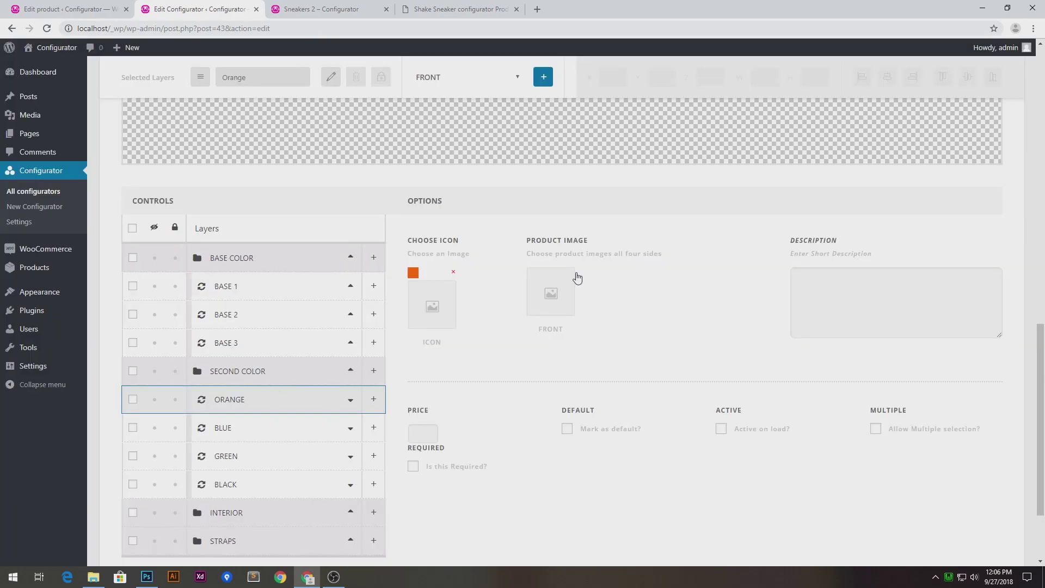
{"action": "left_click", "coordinate": [575, 276]}
{"action": "left_click", "coordinate": [155, 353]}
{"action": "left_click", "coordinate": [998, 534]}
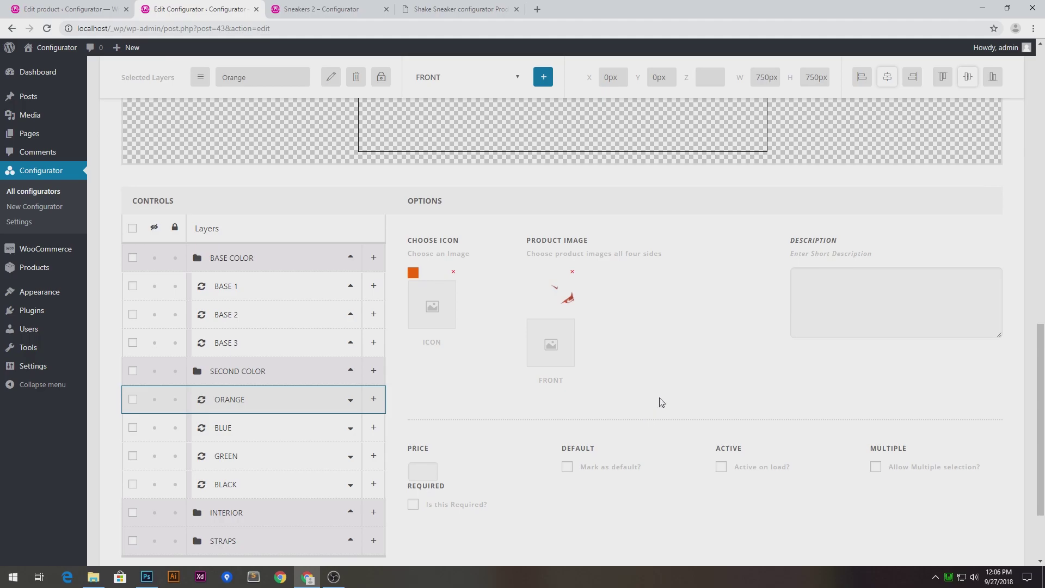
Step: Review the BLUE, GREEN and BLACK option settings and prices
{"action": "left_click", "coordinate": [245, 427]}
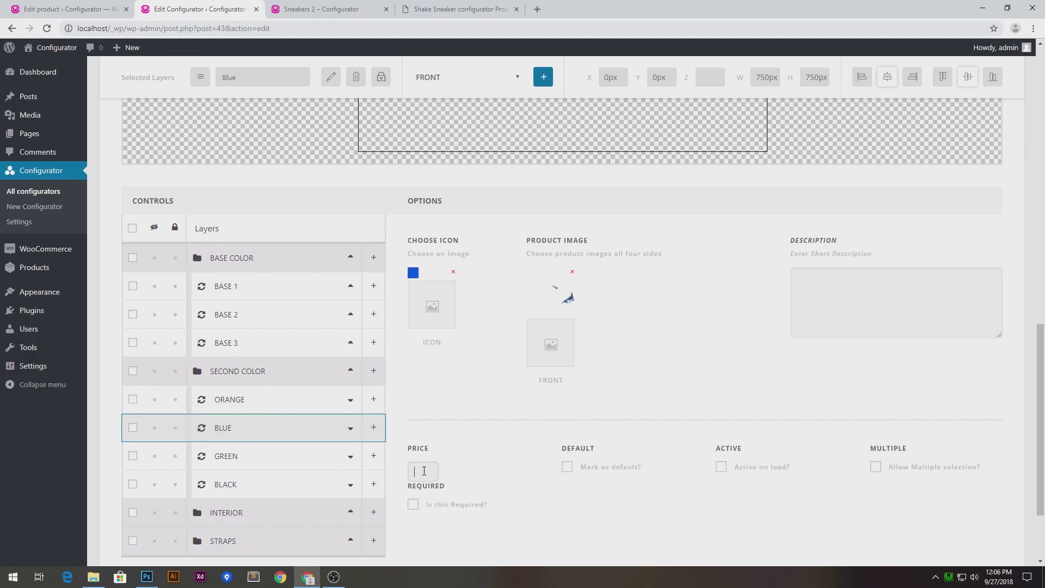
{"action": "left_click", "coordinate": [259, 457]}
{"action": "left_click", "coordinate": [264, 488]}
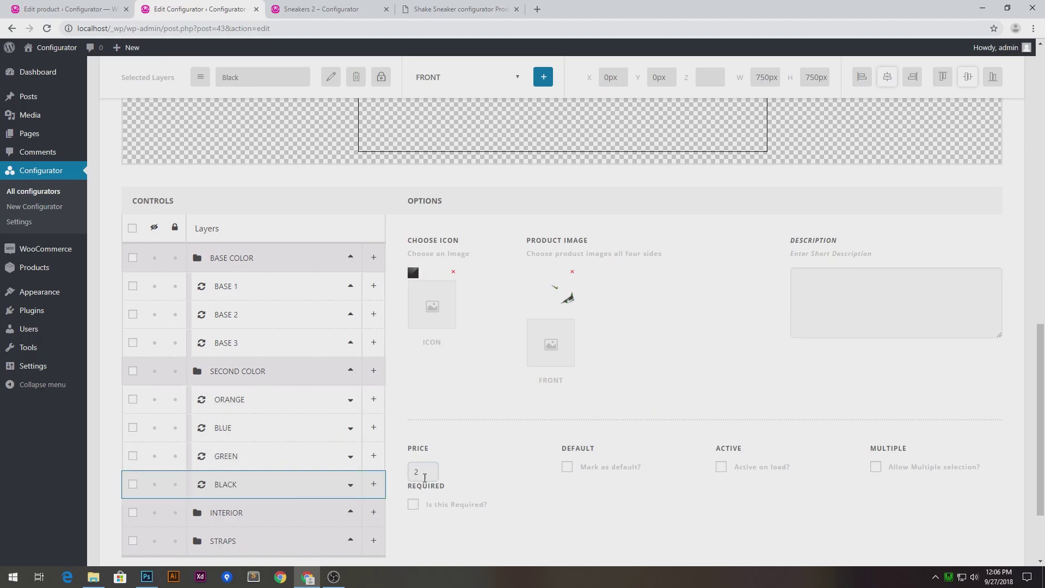
{"action": "scroll", "coordinate": [501, 513], "scroll_direction": "down", "scroll_amount": 1}
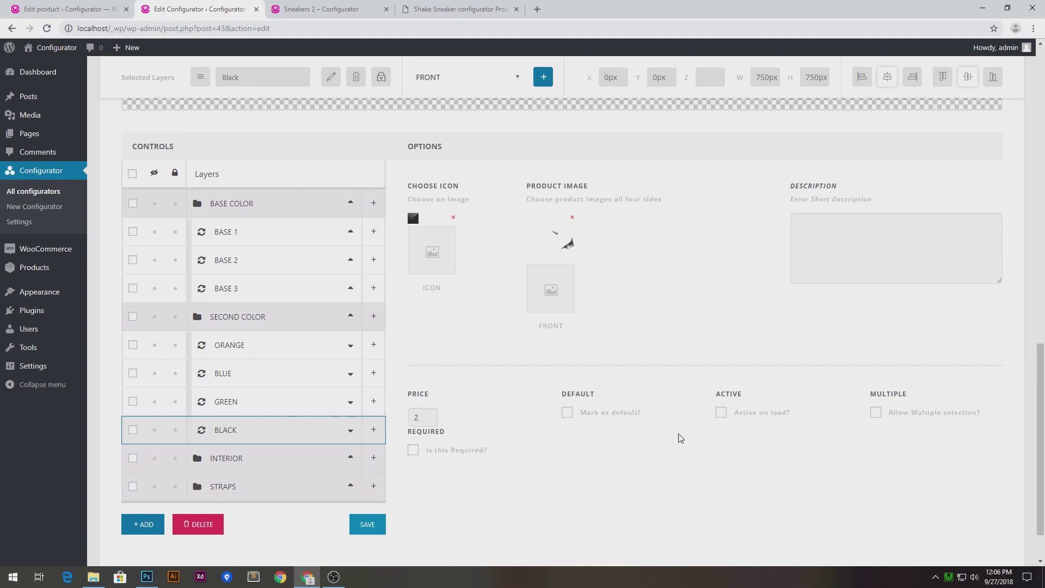
Step: Save the configurator and reload Sneakers 2 to show orange, blue, lime and black swatches
{"action": "left_click", "coordinate": [357, 529]}
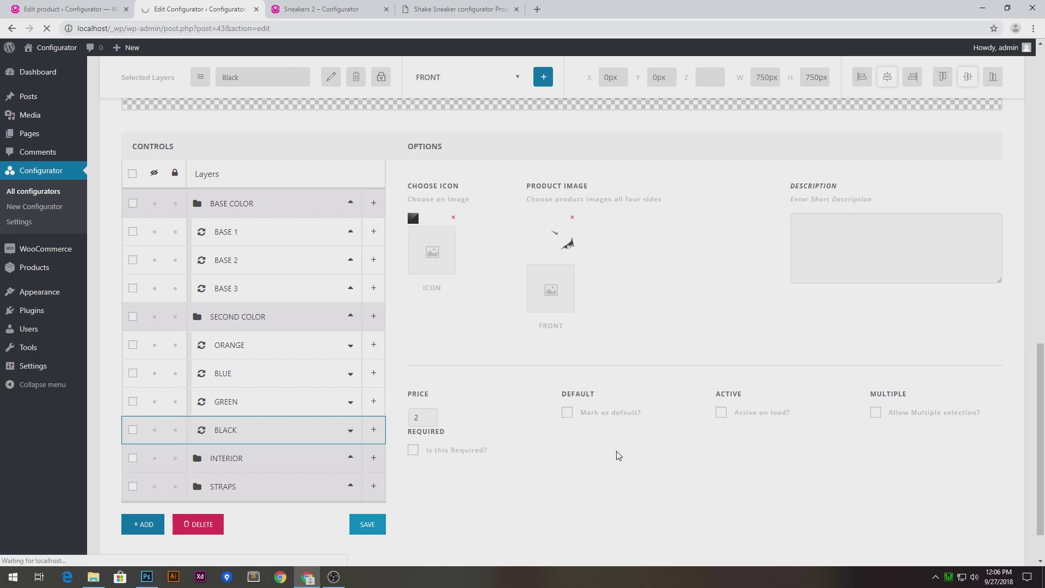
{"action": "left_click", "coordinate": [283, 10]}
{"action": "left_click", "coordinate": [48, 28]}
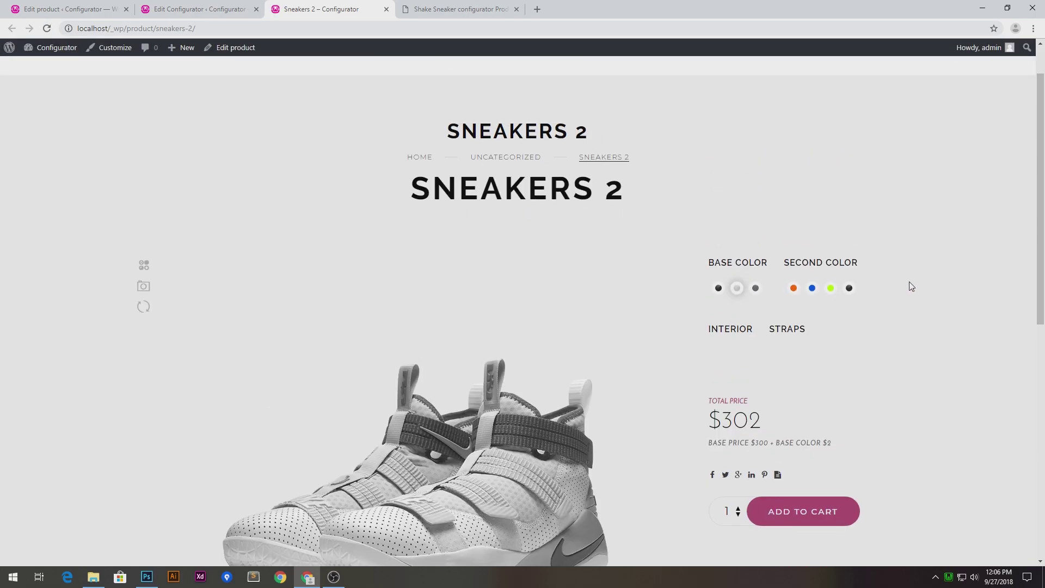
{"action": "scroll", "coordinate": [806, 315], "scroll_direction": "down", "scroll_amount": 1}
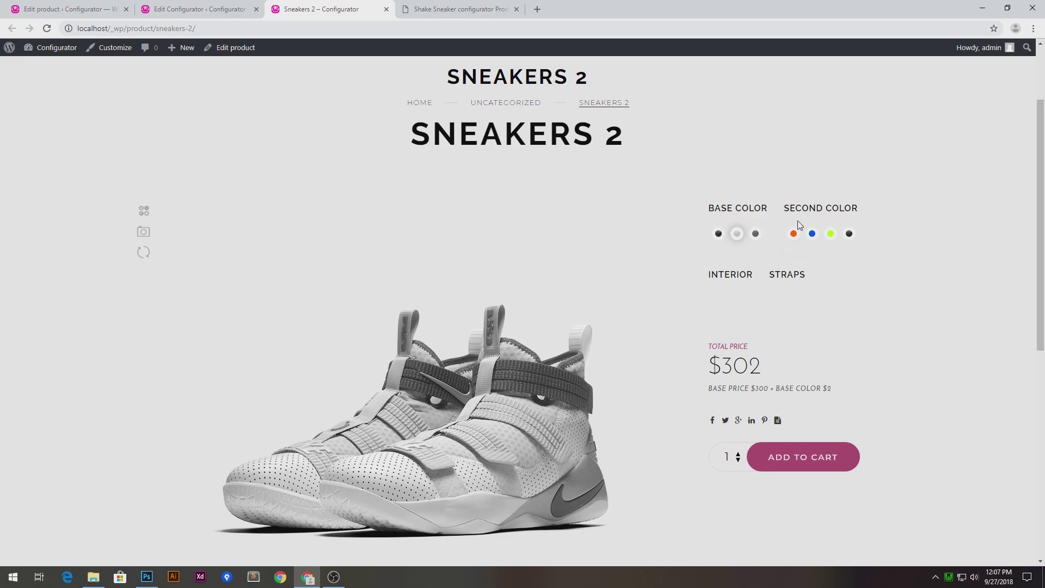
Step: Change Sneakers 2's Configurator Style to Accordion Control and update the product
{"action": "left_click", "coordinate": [65, 9]}
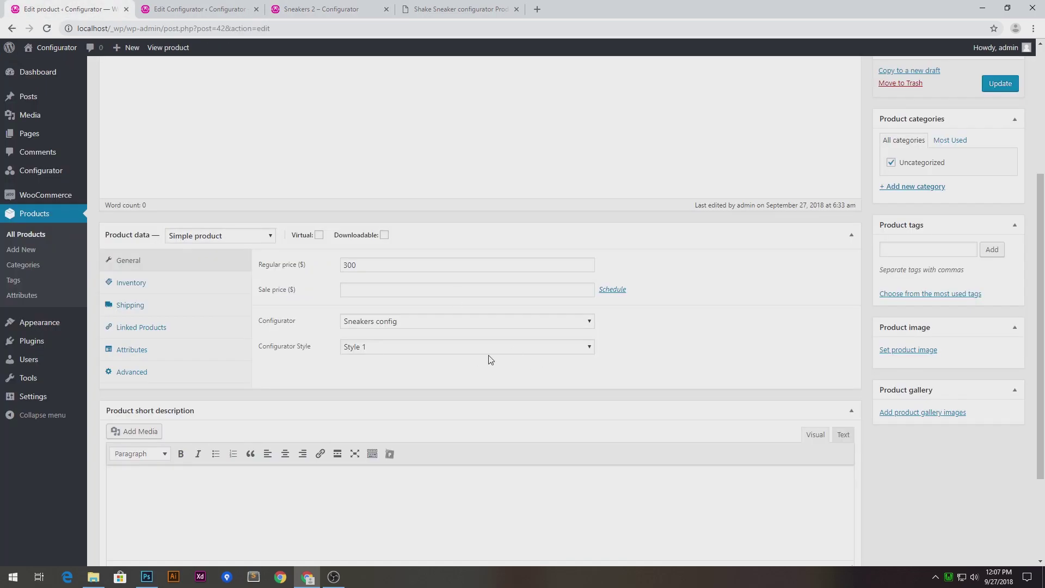
{"action": "left_click", "coordinate": [460, 8]}
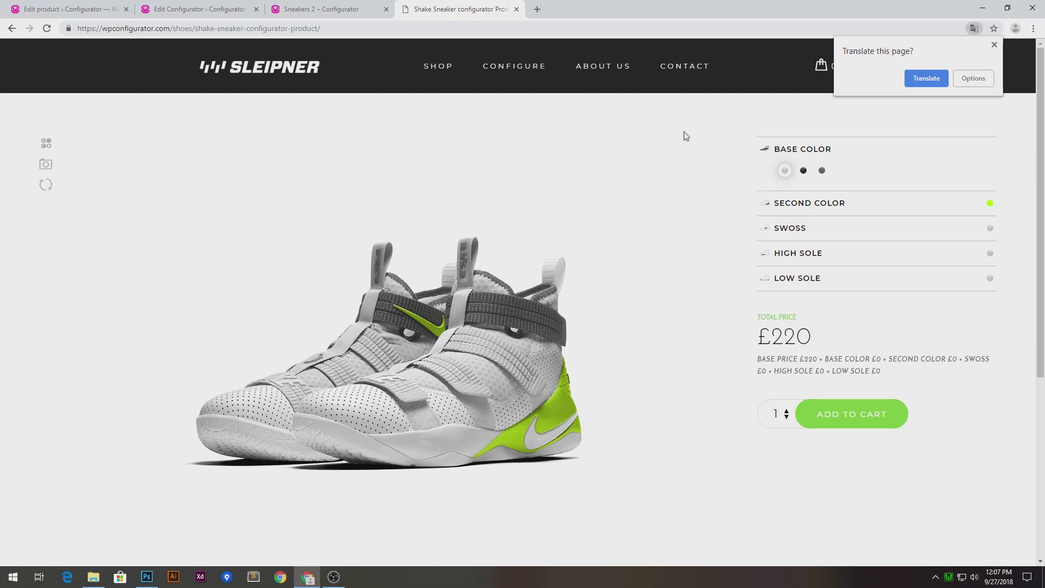
{"action": "left_click", "coordinate": [65, 9]}
{"action": "left_click", "coordinate": [401, 347]}
{"action": "left_click", "coordinate": [430, 382]}
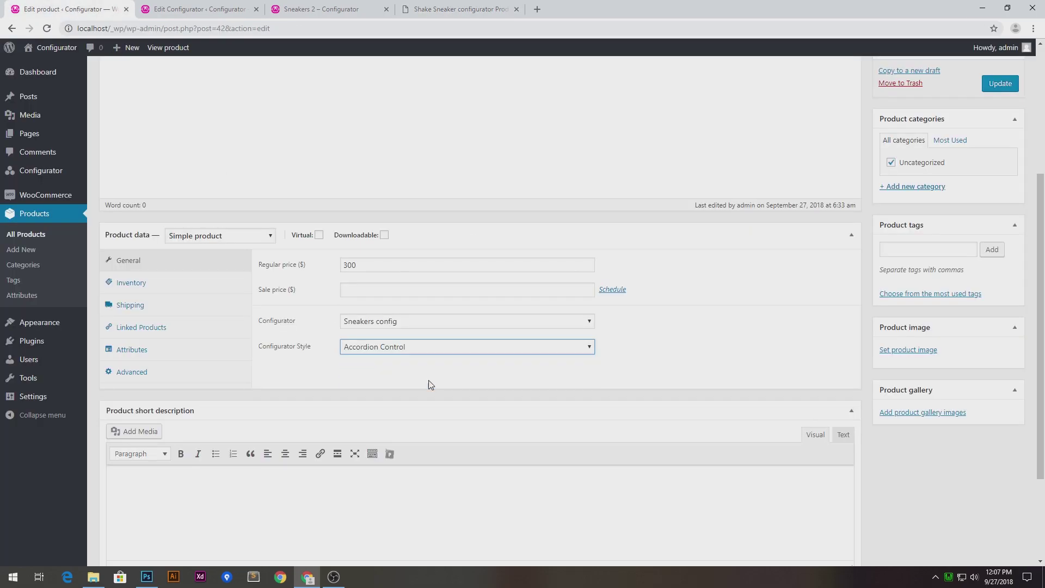
{"action": "left_click", "coordinate": [1000, 83]}
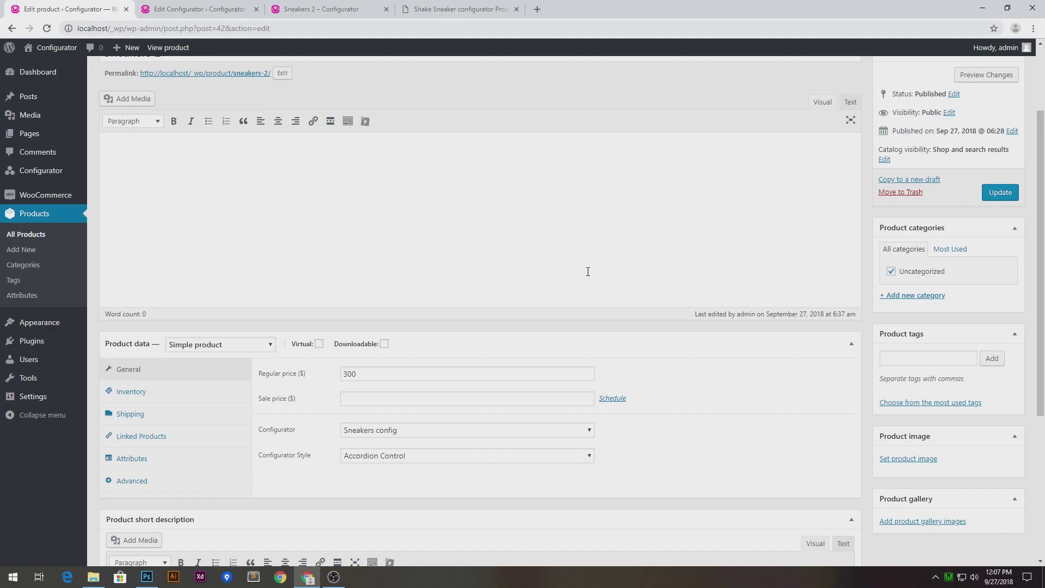
Step: Reload the Sneakers 2 page and expand the SECOND COLOR accordion section
{"action": "left_click", "coordinate": [321, 8]}
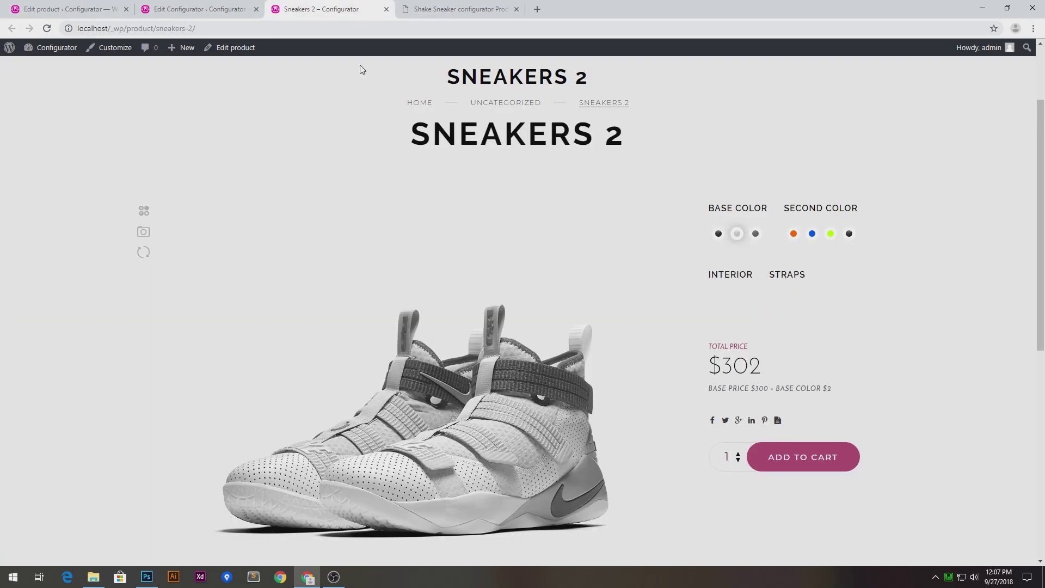
{"action": "left_click", "coordinate": [46, 29]}
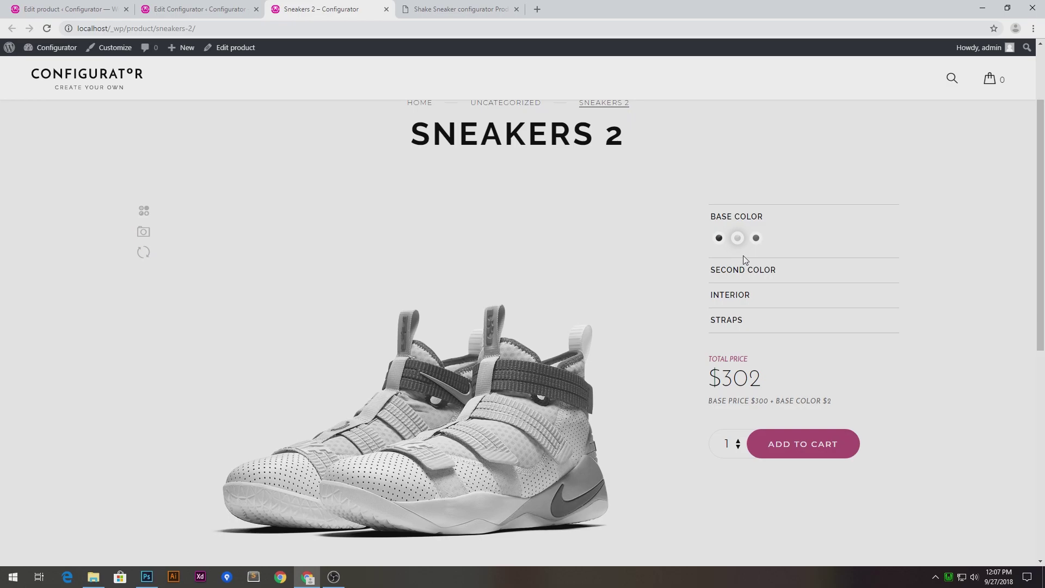
{"action": "left_click", "coordinate": [745, 270]}
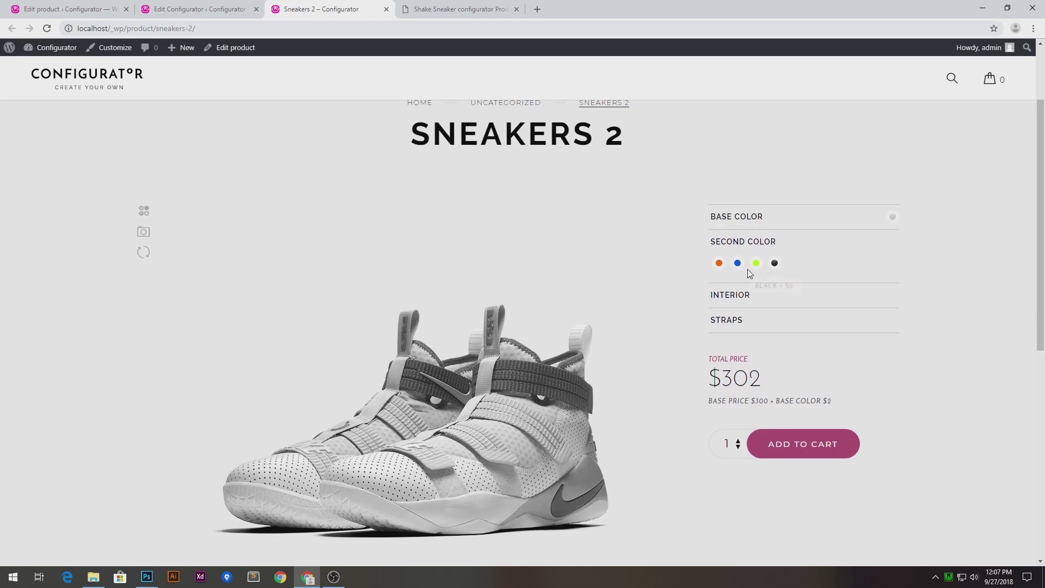
Step: Try the orange, blue, green and black second colors, checking the shoe image and price update
{"action": "left_click", "coordinate": [719, 264]}
{"action": "left_click", "coordinate": [719, 264]}
{"action": "left_click", "coordinate": [739, 264]}
{"action": "left_click", "coordinate": [741, 265]}
{"action": "left_click", "coordinate": [739, 265]}
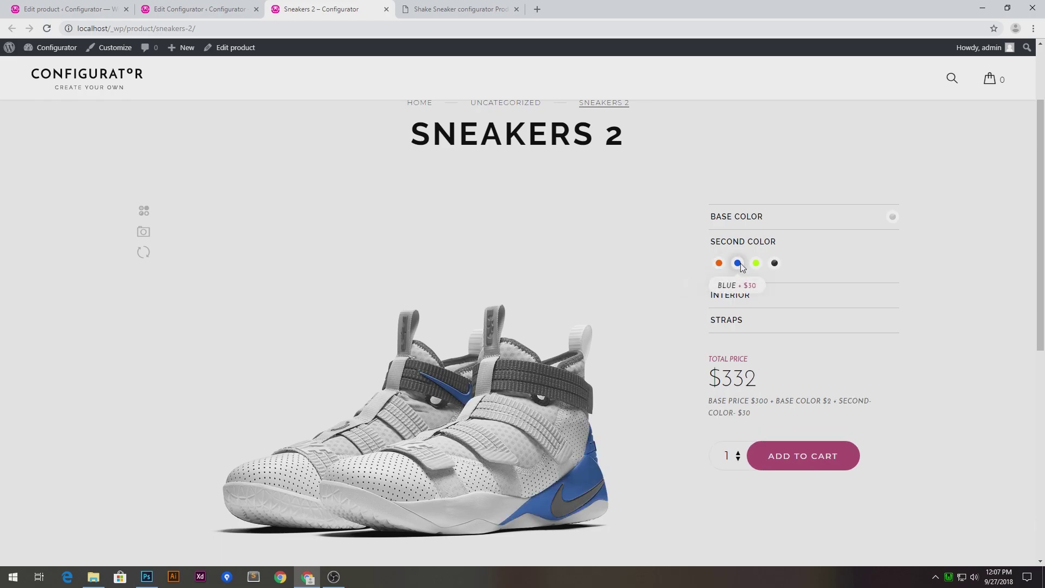
{"action": "left_click", "coordinate": [741, 266]}
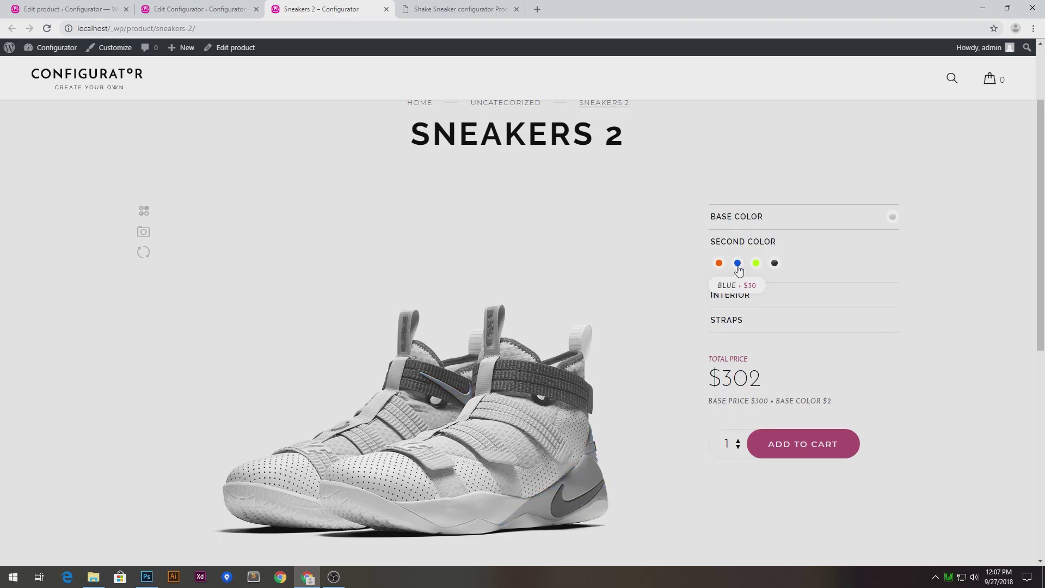
{"action": "left_click", "coordinate": [739, 266]}
{"action": "left_click", "coordinate": [757, 266]}
{"action": "left_click", "coordinate": [777, 266]}
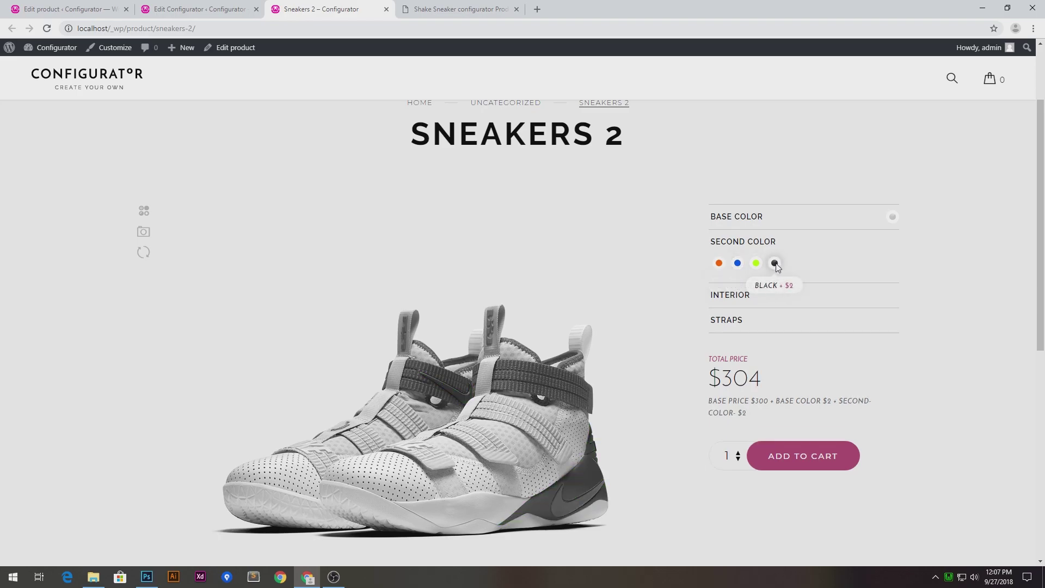
{"action": "left_click", "coordinate": [757, 264]}
{"action": "left_click", "coordinate": [738, 264]}
{"action": "left_click", "coordinate": [719, 264]}
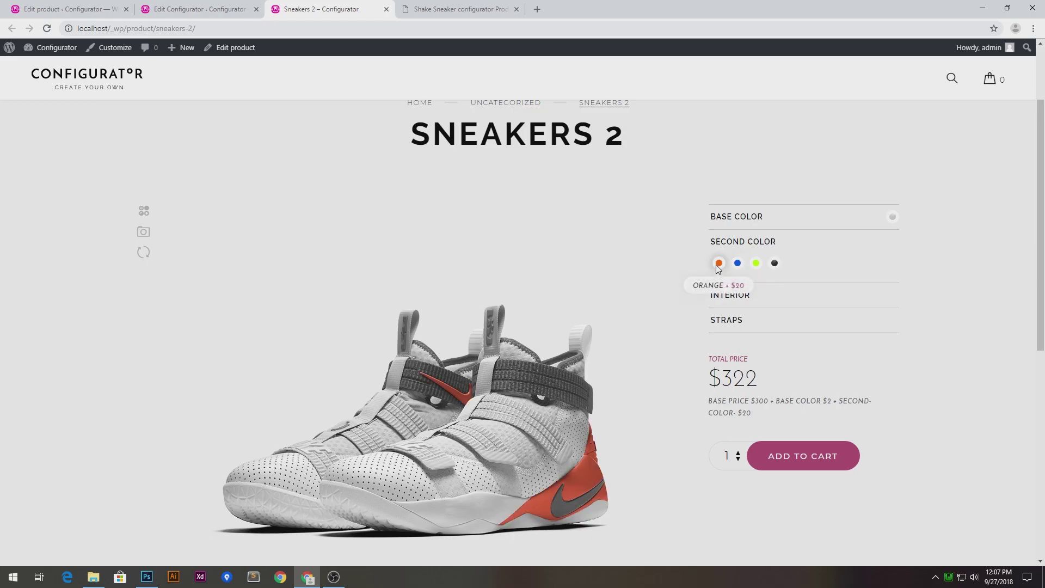
{"action": "left_click", "coordinate": [719, 266]}
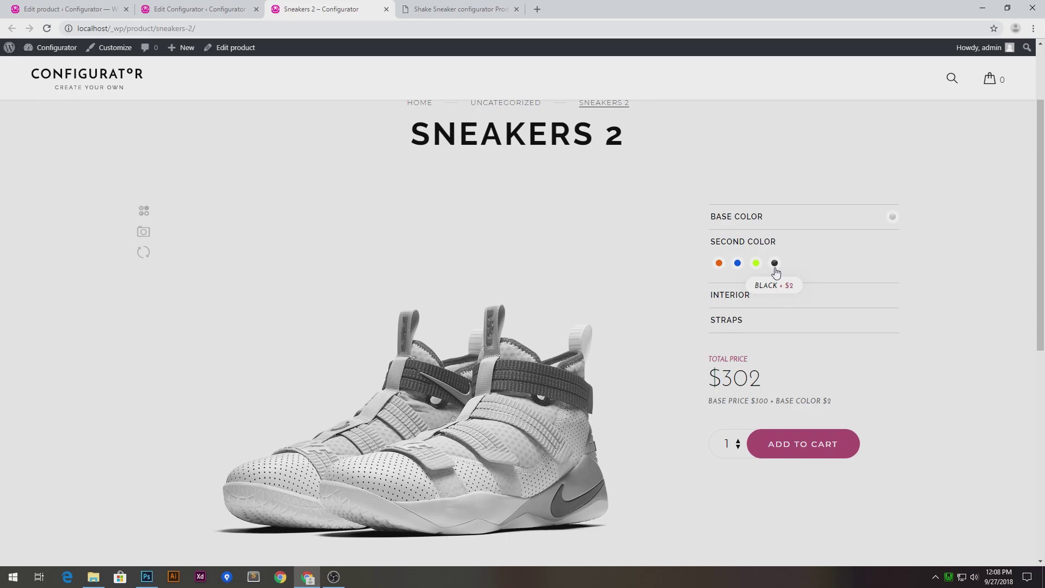
{"action": "left_click", "coordinate": [197, 7]}
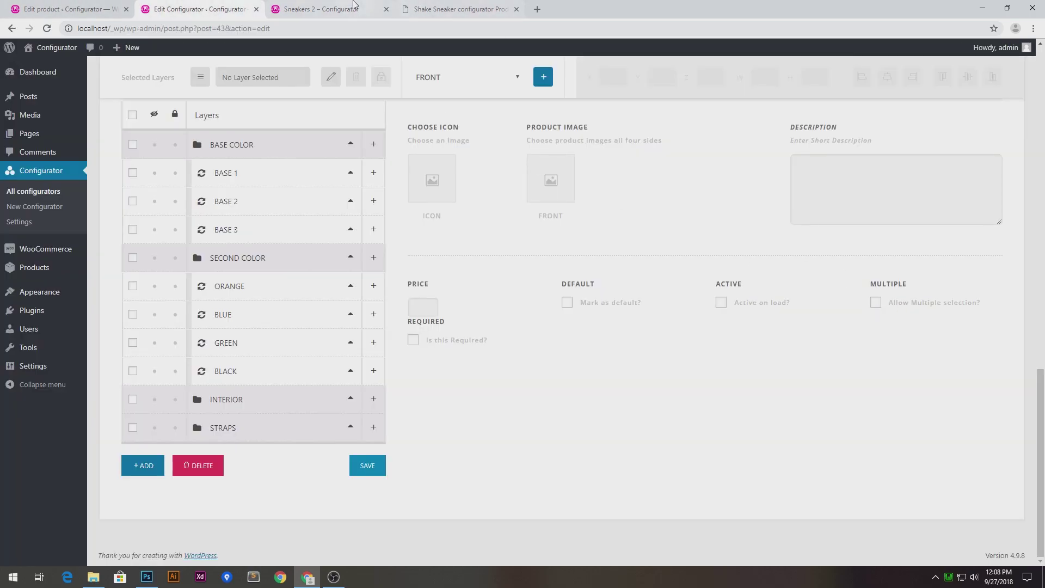
{"action": "left_click", "coordinate": [327, 9]}
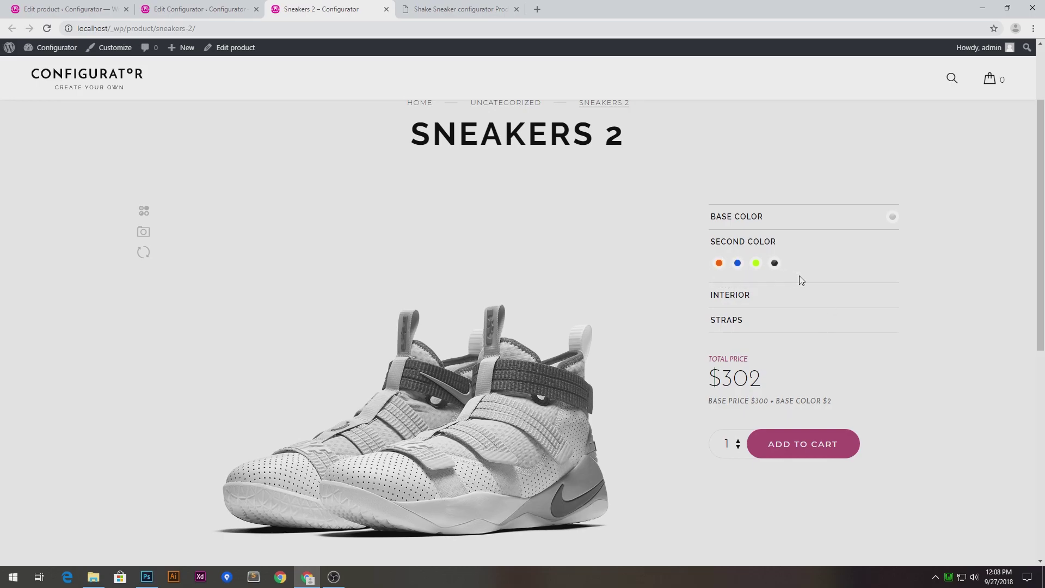